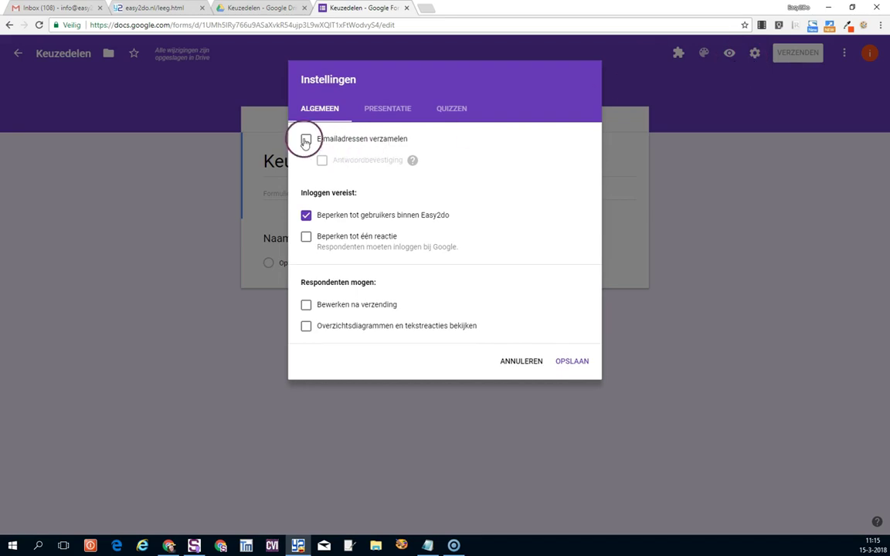
# Collect e-mail addresses, always send response receipts, lift the Easy2do-only restriction, and save.
pyautogui.click(321, 161)
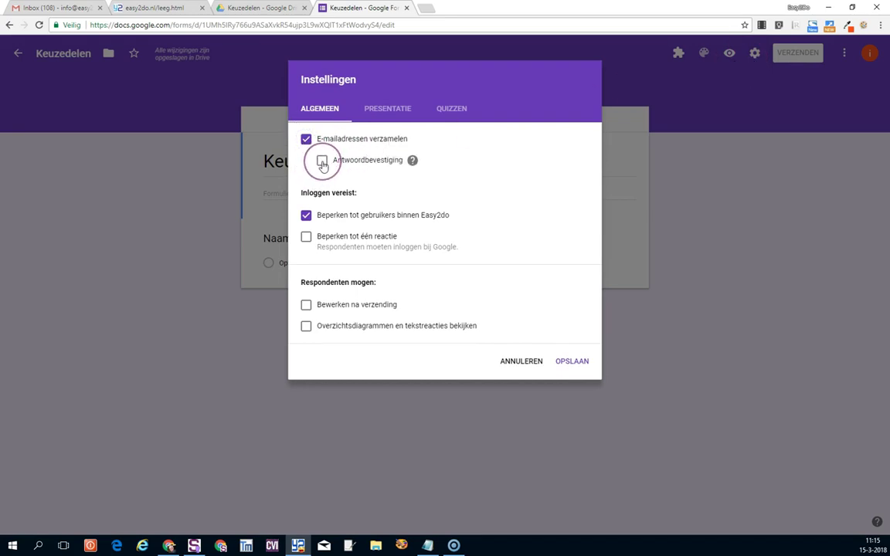
pyautogui.click(322, 161)
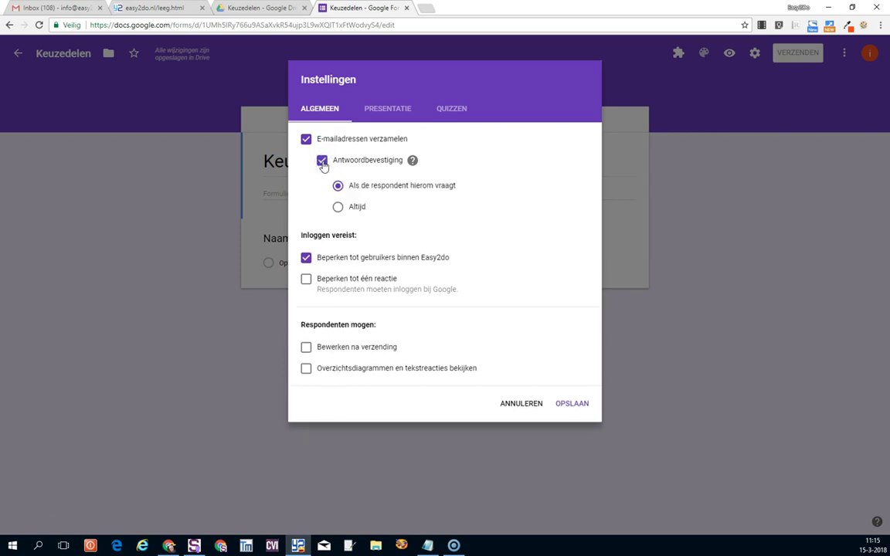
pyautogui.click(339, 206)
pyautogui.click(306, 258)
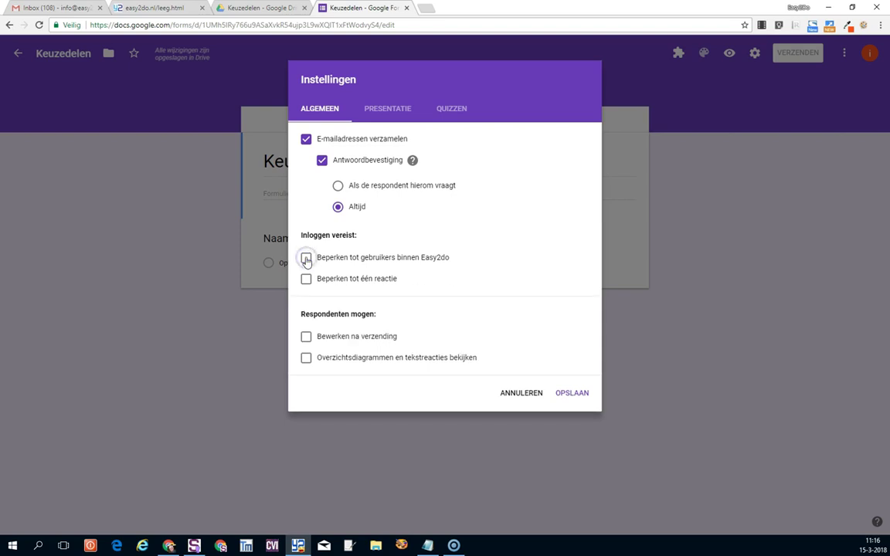
pyautogui.click(306, 259)
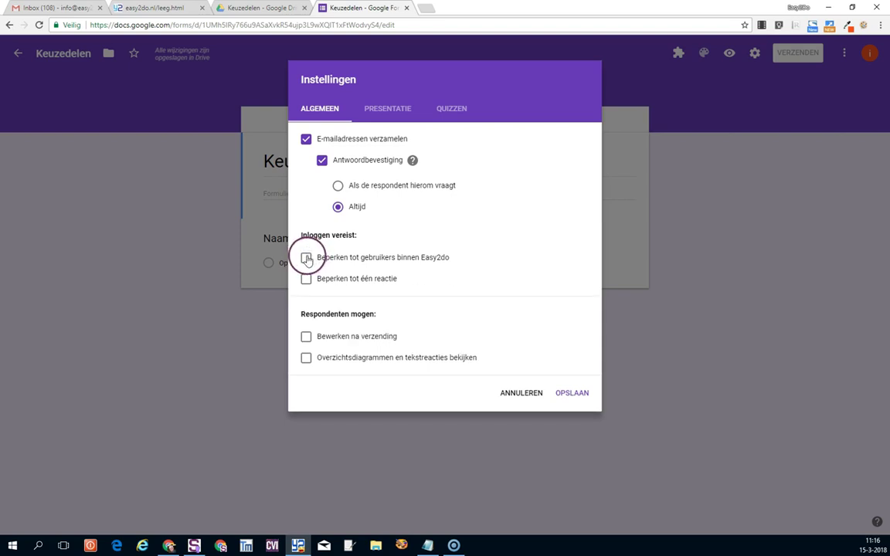
pyautogui.click(571, 392)
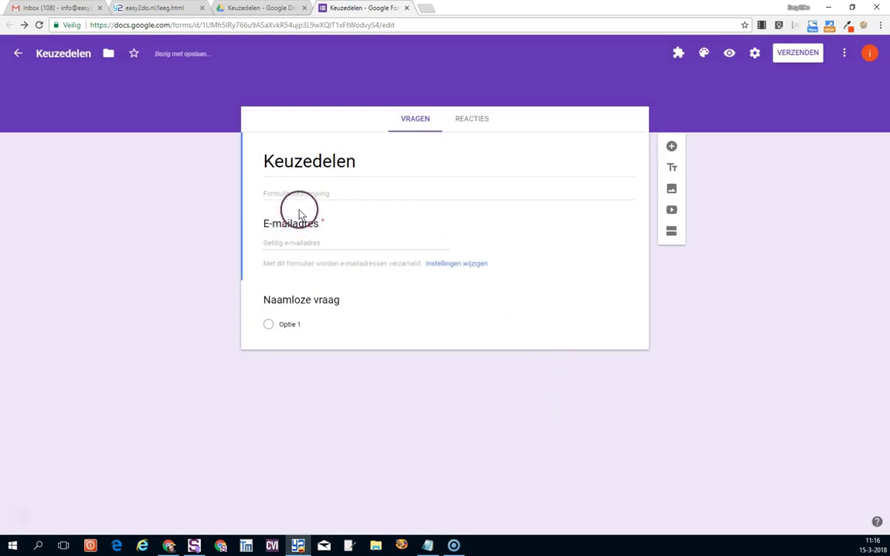
# Paste the instruction text into the form description.
pyautogui.click(292, 191)
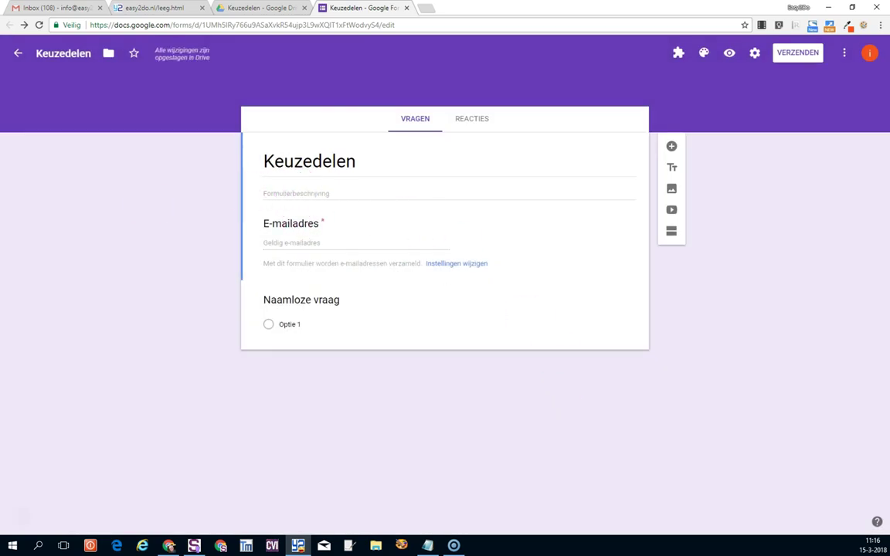
pyautogui.hotkey('alt', 'Tab')
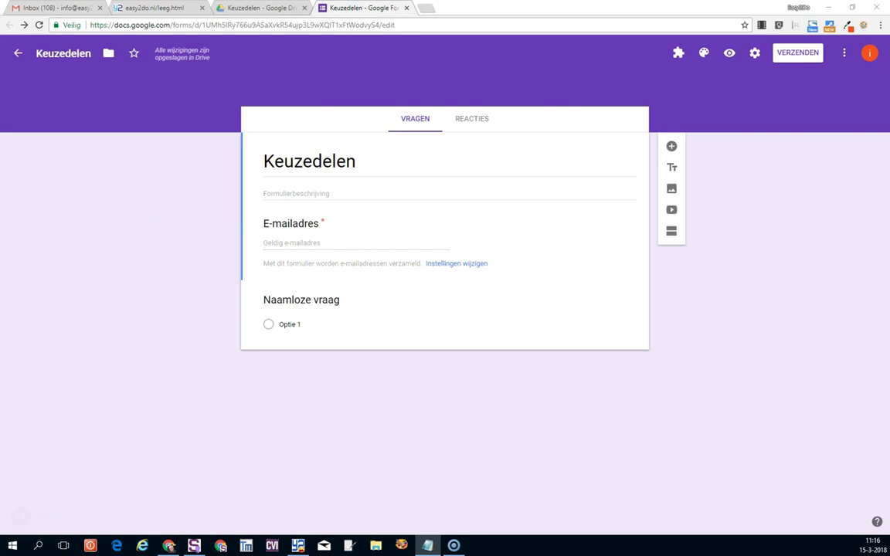
pyautogui.click(276, 191)
pyautogui.write('Vul je gegevens in en maak een keuze uit één van de keuzedelen')
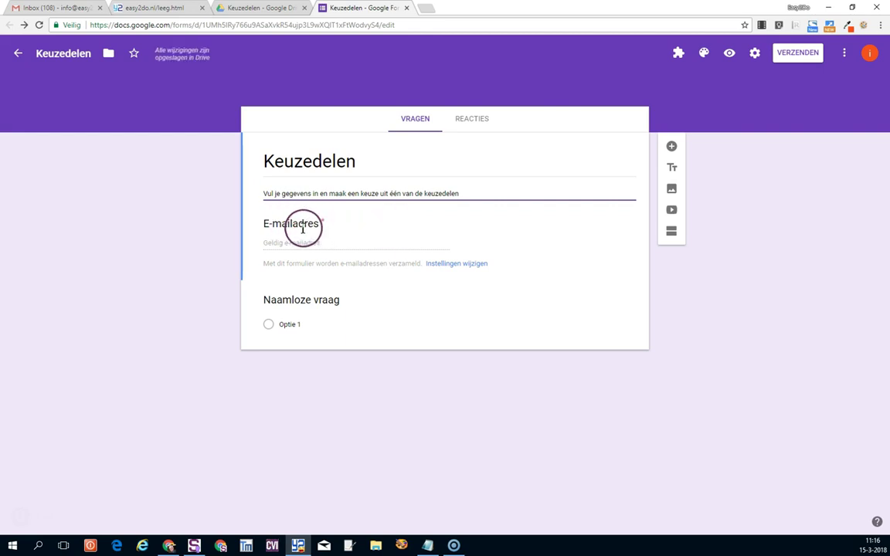
# Title the untitled short-answer question 'Naam' and add a new question below it.
pyautogui.click(316, 298)
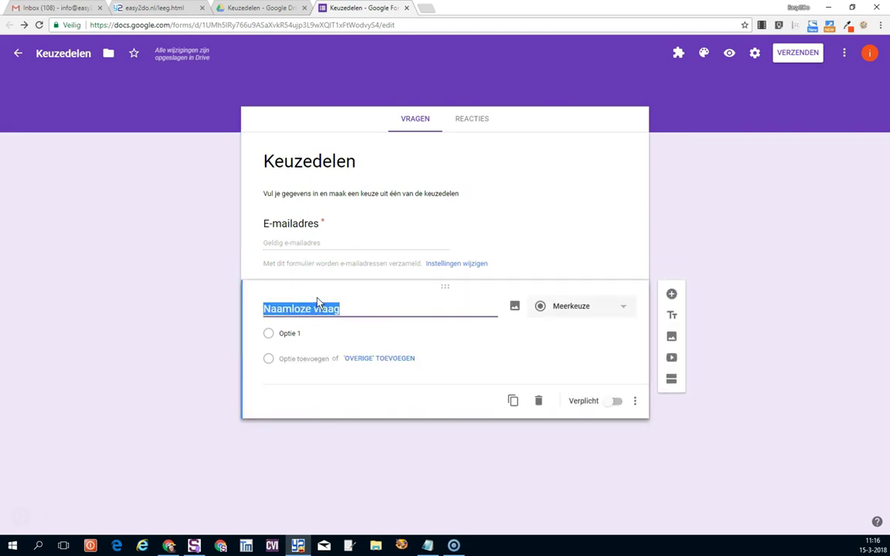
pyautogui.write('Naam')
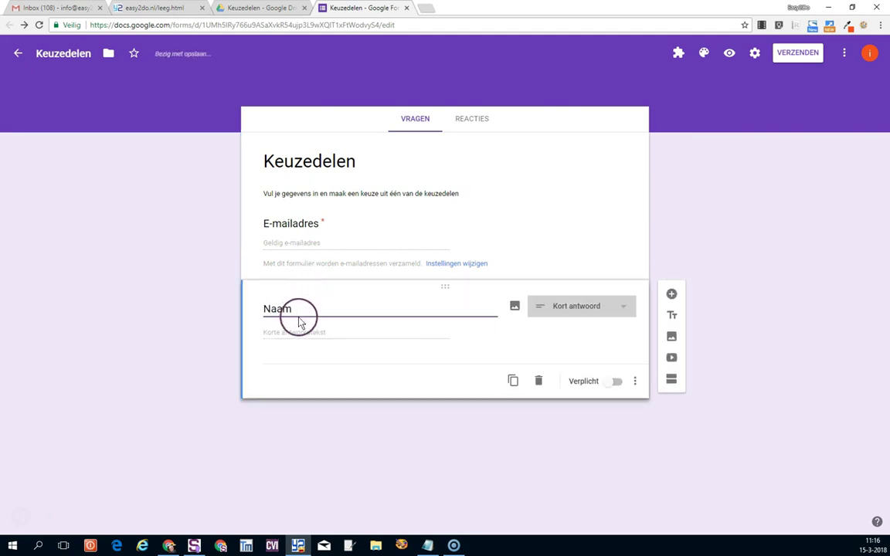
pyautogui.hotkey('alt', 'Tab')
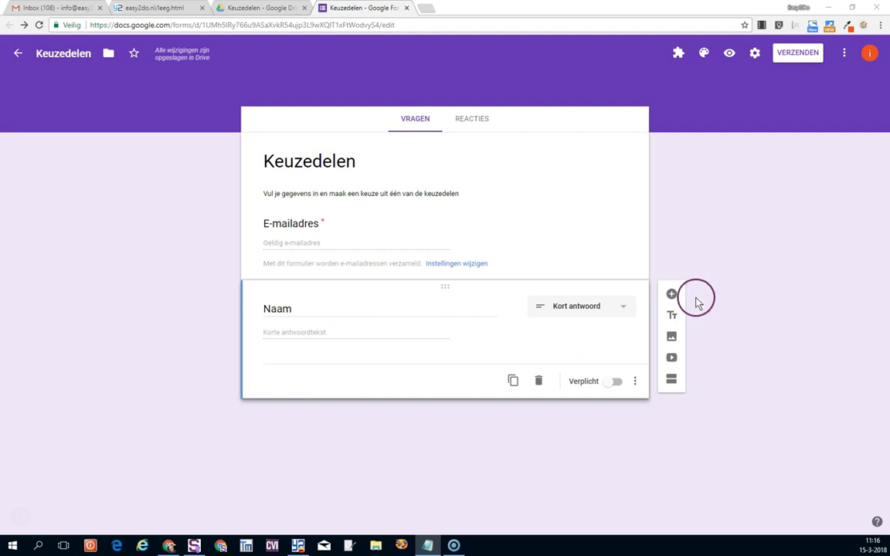
pyautogui.click(671, 293)
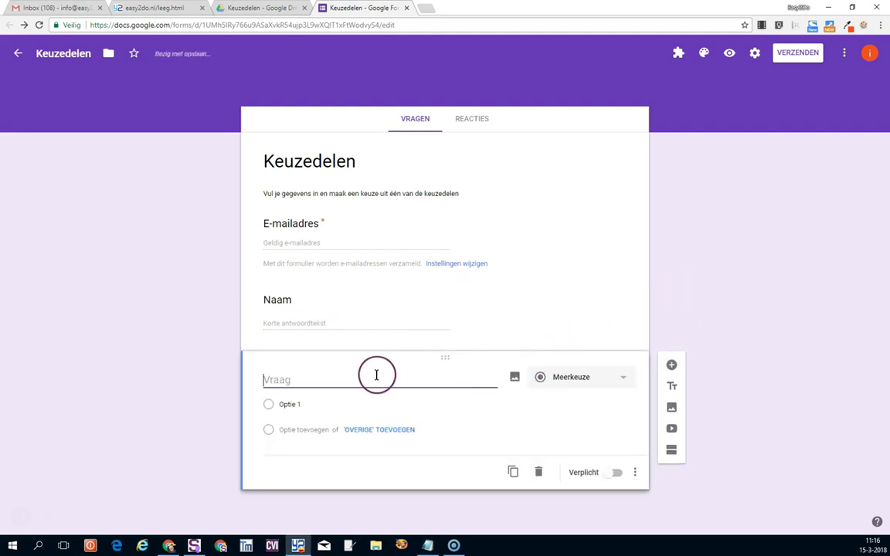
# Title the new multiple-choice question 'Keuzedelen', paste the four course names as options, and view responses.
pyautogui.write('Keuz')
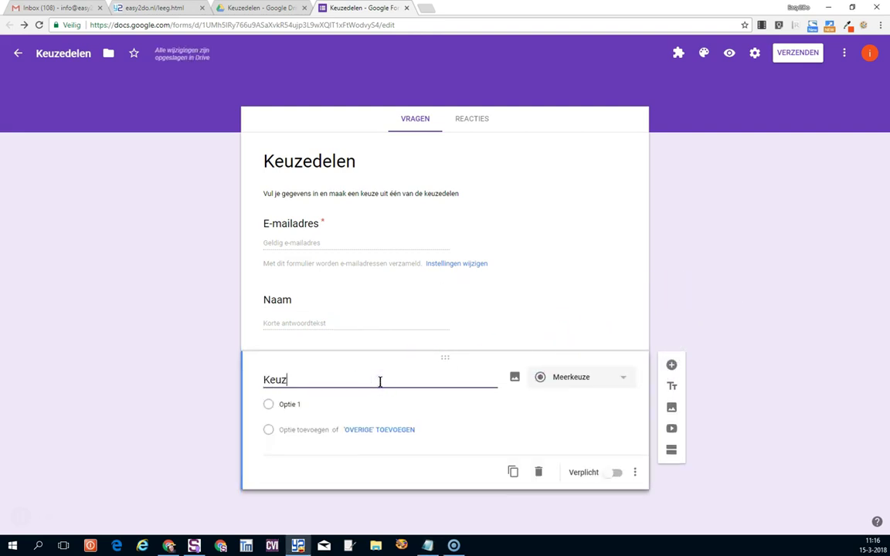
pyautogui.click(294, 404)
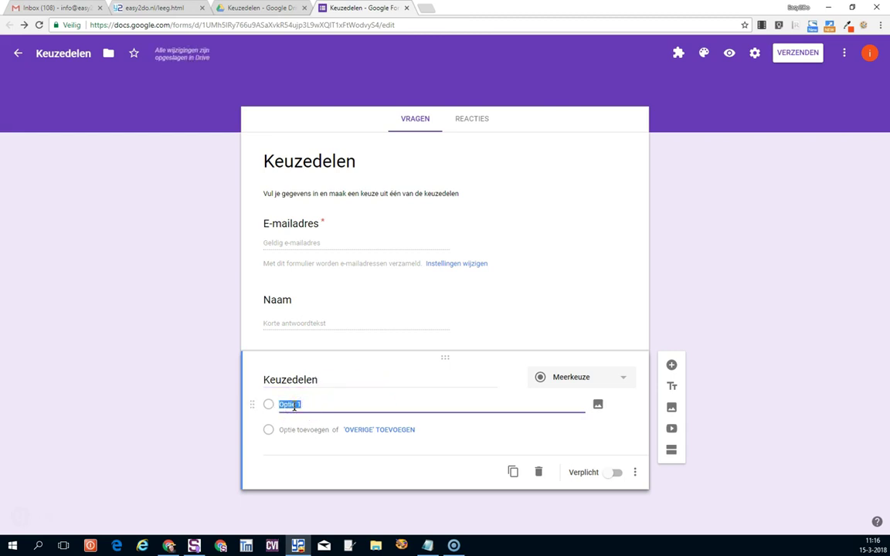
pyautogui.write('Doorstroom HBO Engels in de beroepscontext A2 Ondernemerschap MBO Zorg en technologie')
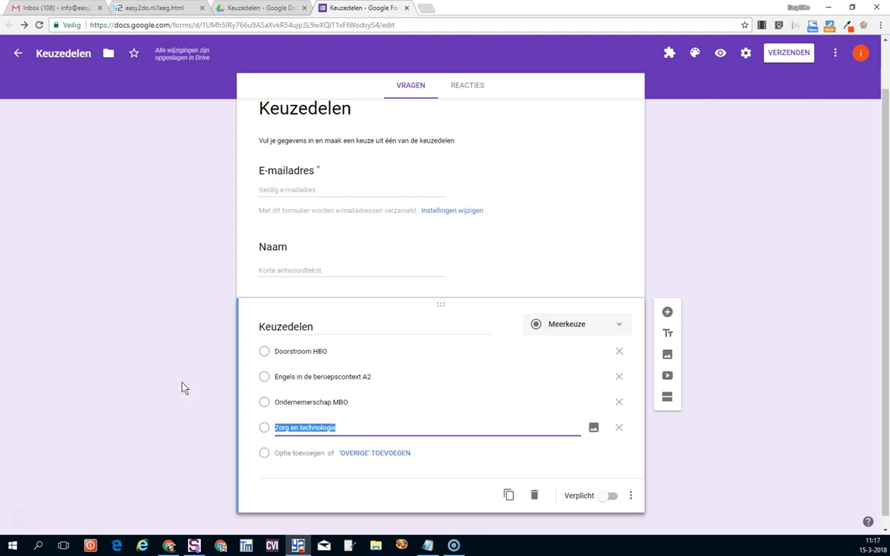
pyautogui.click(472, 84)
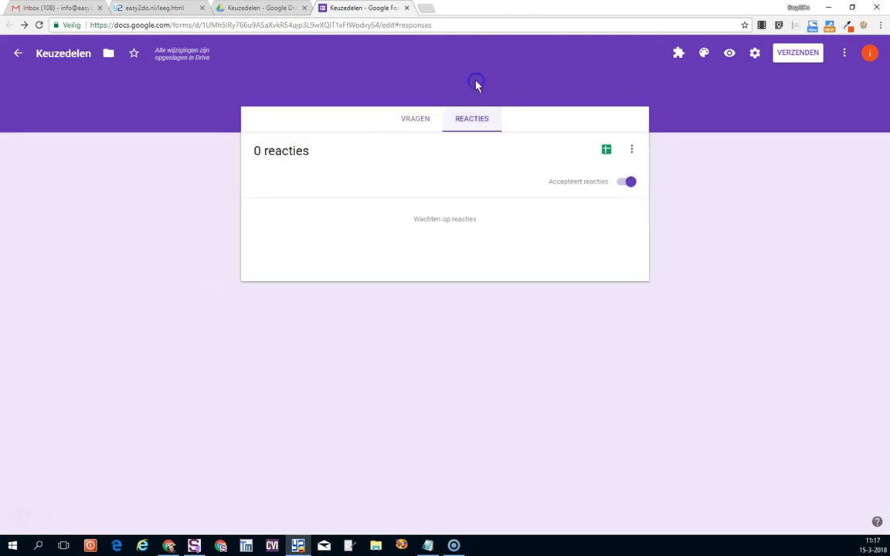
# Link responses to a new spreadsheet 'Keuzedelen (Reacties)' and check it in the Keuzedelen Drive folder.
pyautogui.click(606, 151)
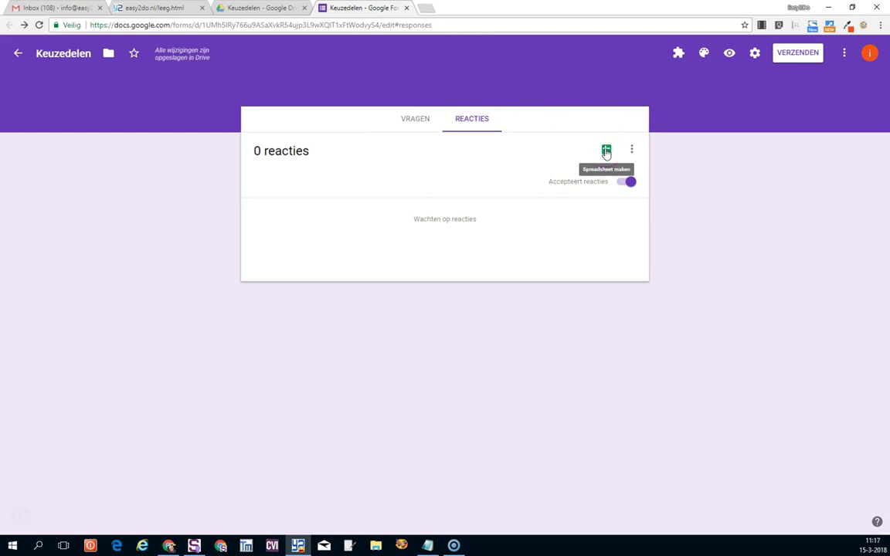
pyautogui.click(606, 151)
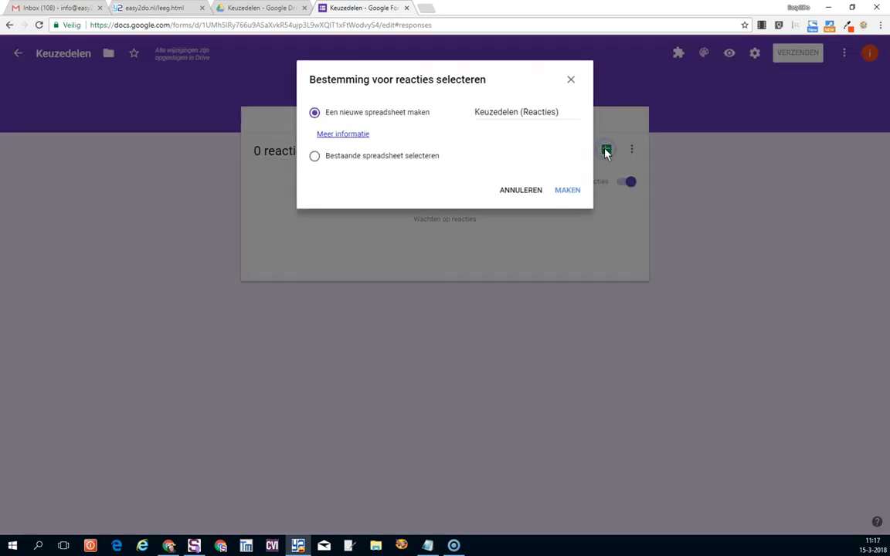
pyautogui.click(569, 190)
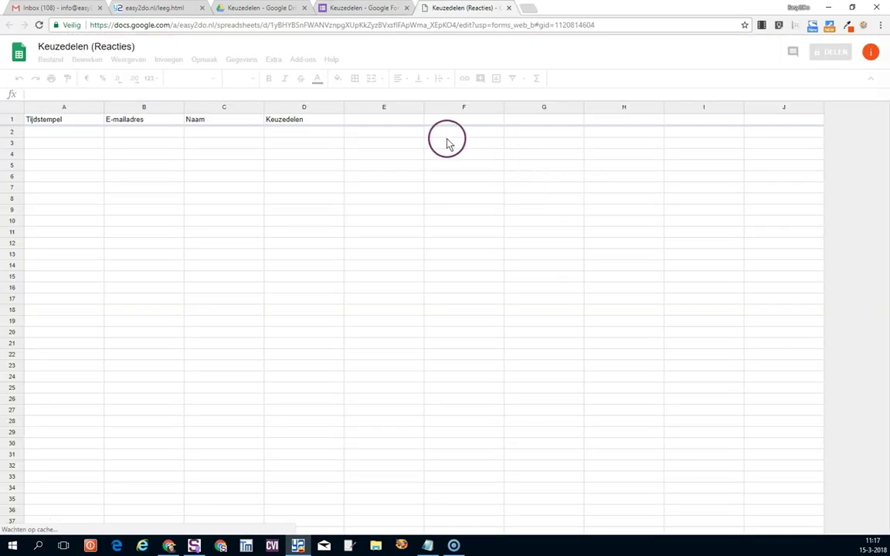
pyautogui.click(247, 7)
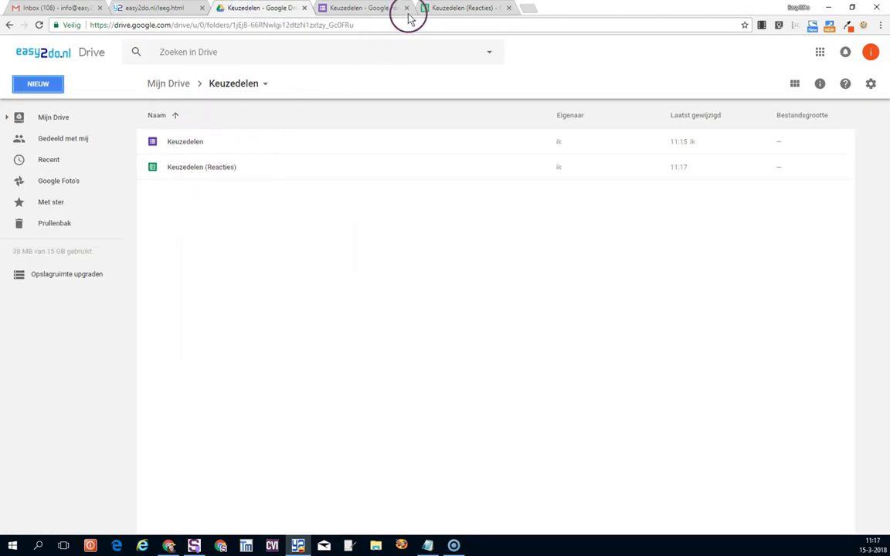
# Rename the responses sheet to 'Reacties', add sheet Blad2, and paste the column headers.
pyautogui.click(463, 8)
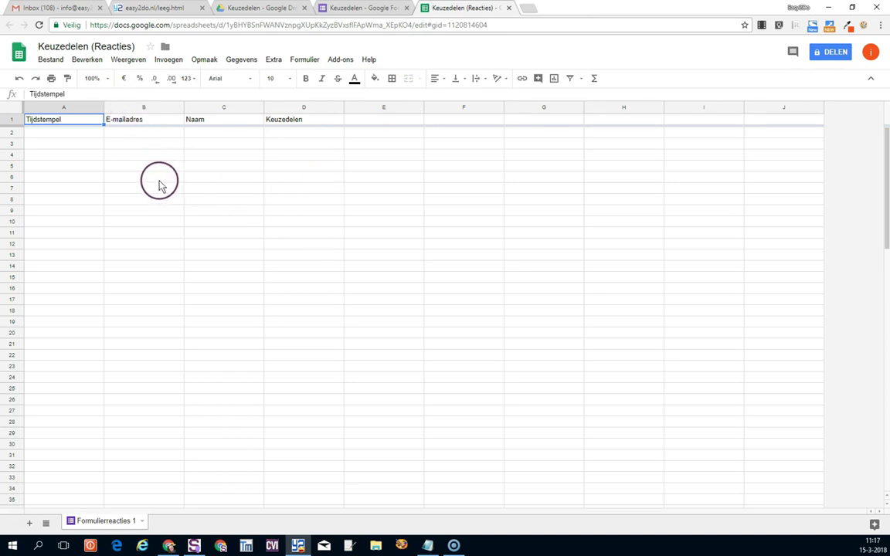
pyautogui.click(142, 520)
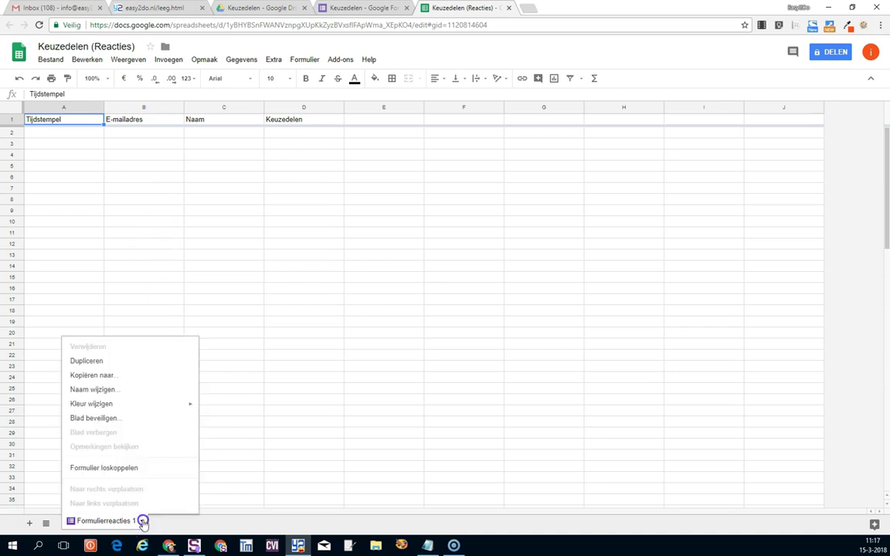
pyautogui.click(128, 389)
pyautogui.write('Reacties')
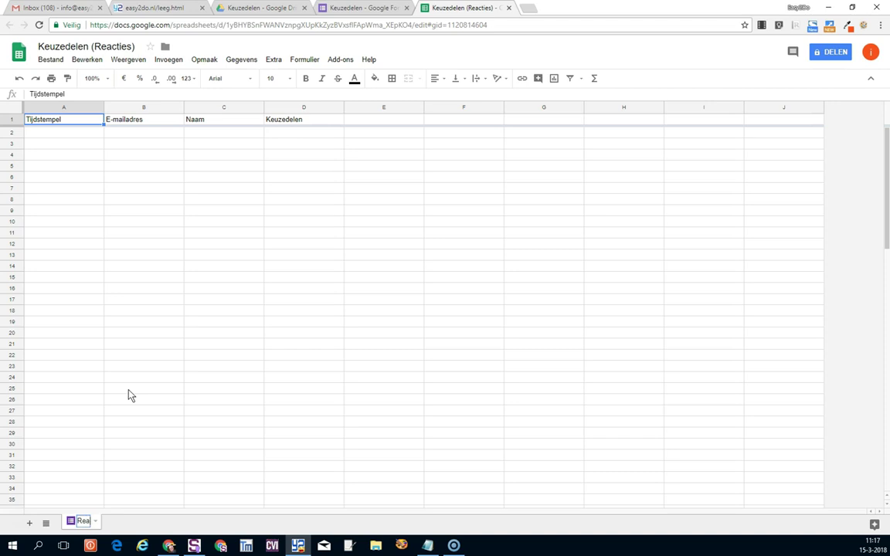
pyautogui.press('Return')
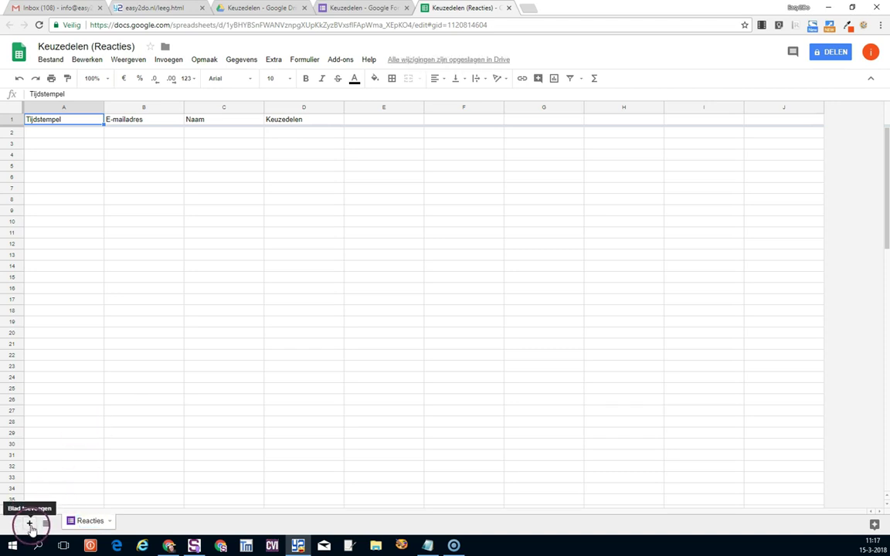
pyautogui.click(30, 524)
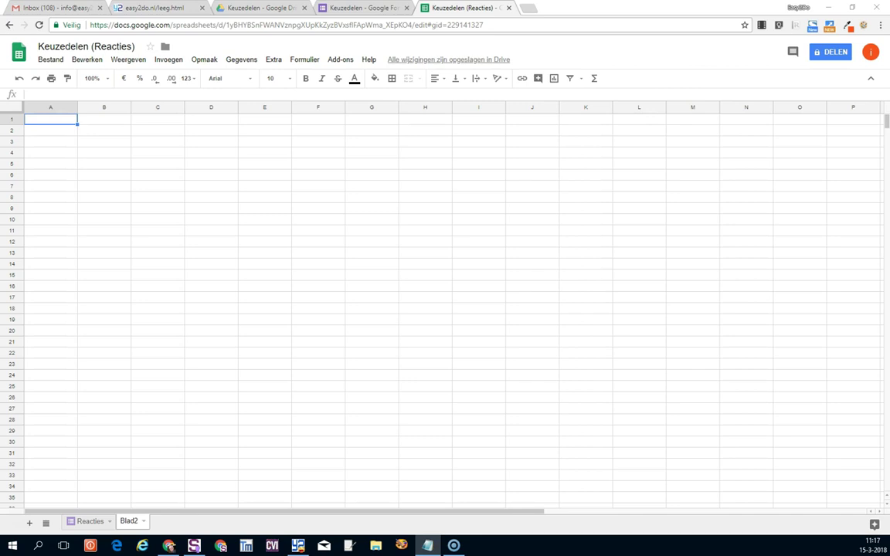
pyautogui.write('Keuzedelen\tCapaciteit\tAanbod\tPlek')
# Freeze header row 1, paste the four course names into A2:A5, and widen column A.
pyautogui.moveTo(17, 114); pyautogui.dragTo(14, 125)
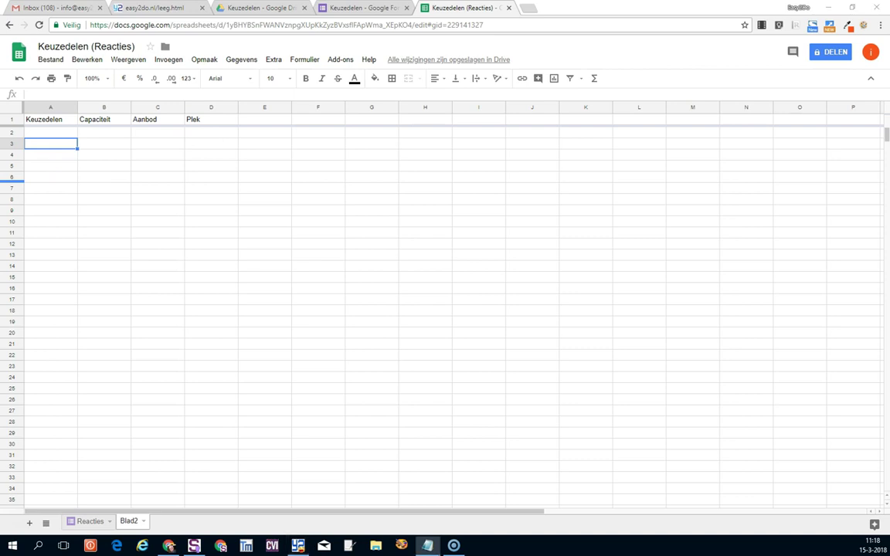
pyautogui.click(65, 133)
pyautogui.write('Doorstroom HBO Engels in de beroepscontext A2 Ondernemerschap MBO Zorg en technologie')
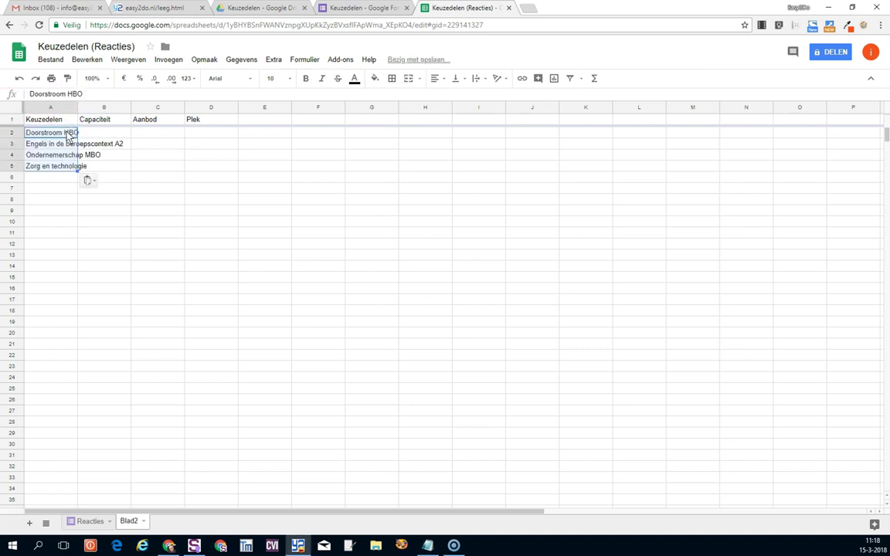
pyautogui.moveTo(76, 107); pyautogui.dragTo(135, 108)
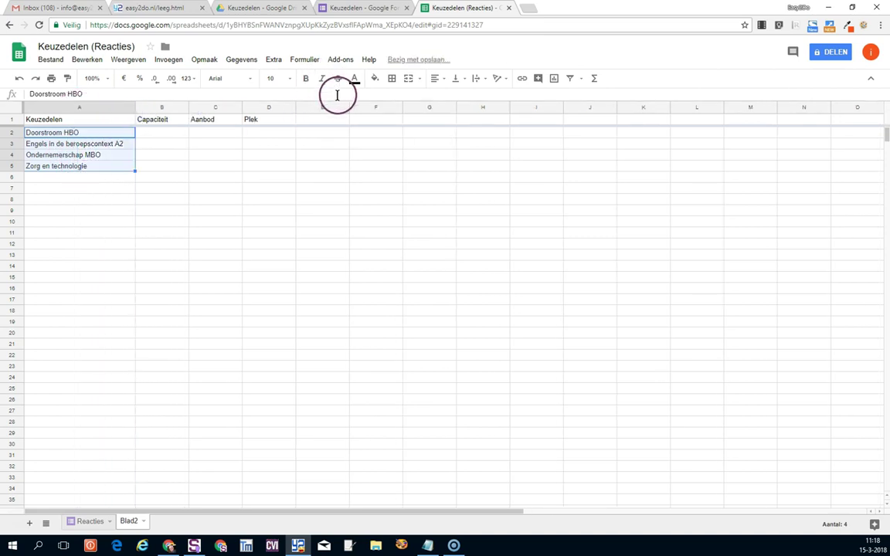
pyautogui.click(179, 177)
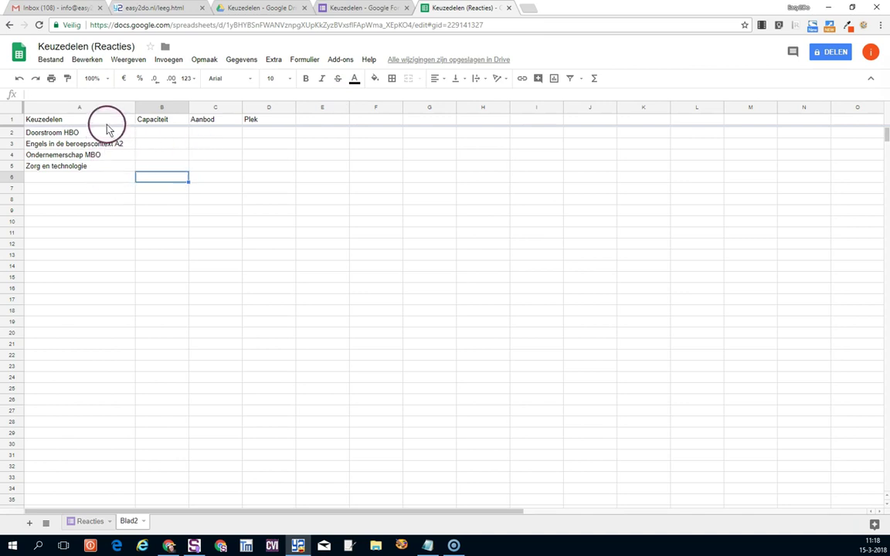
# Add 'Figuurzagen' in cell A6, then return to the Keuzedelen form.
pyautogui.click(112, 179)
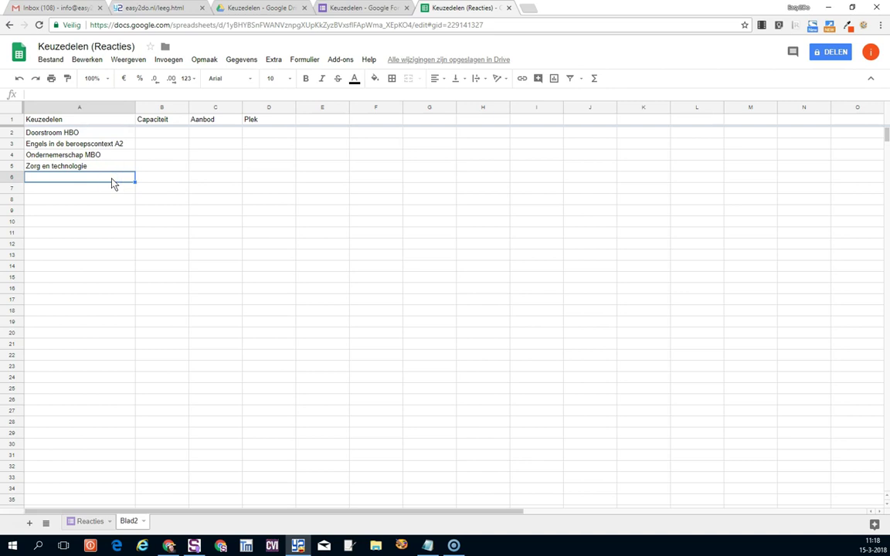
pyautogui.write('Figuurzagen')
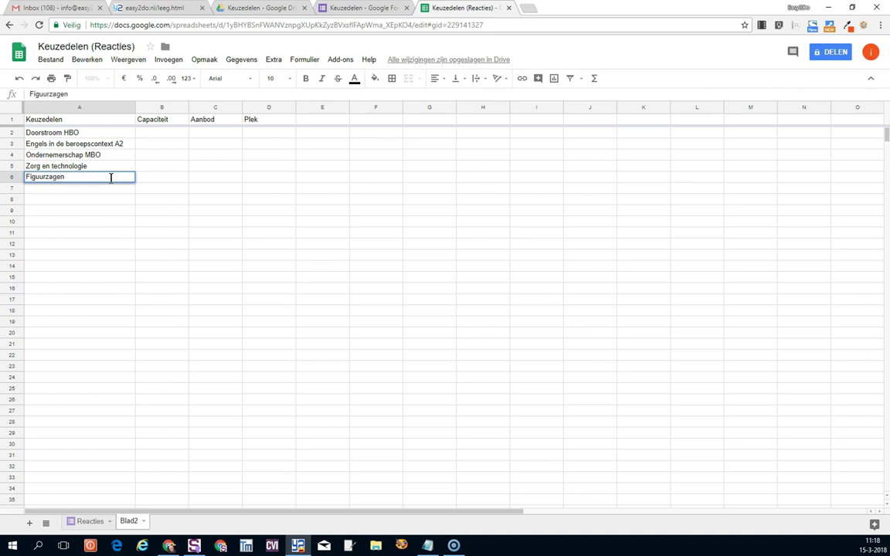
pyautogui.press('Return')
pyautogui.hotkey('ctrl', 'shift', 'Tab')
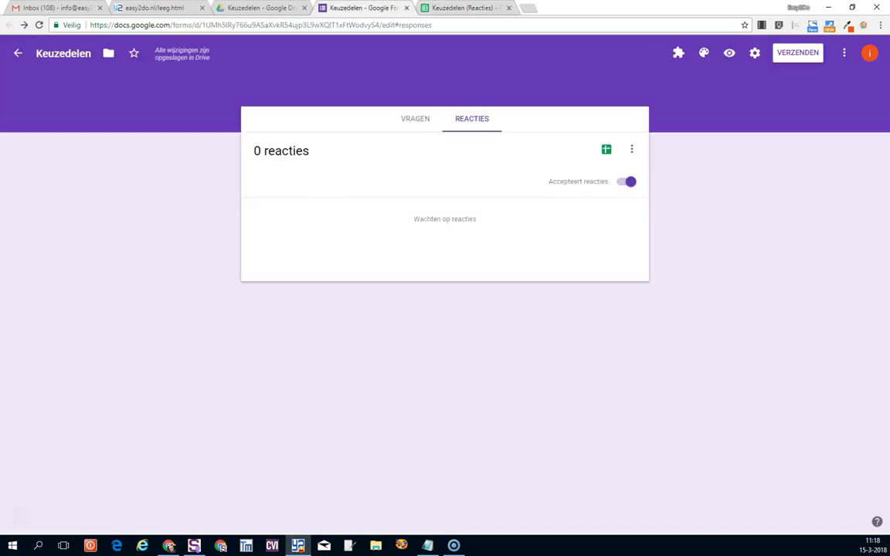
# Switch the Keuzedelen form to its questions view and scroll to the course question.
pyautogui.click(415, 122)
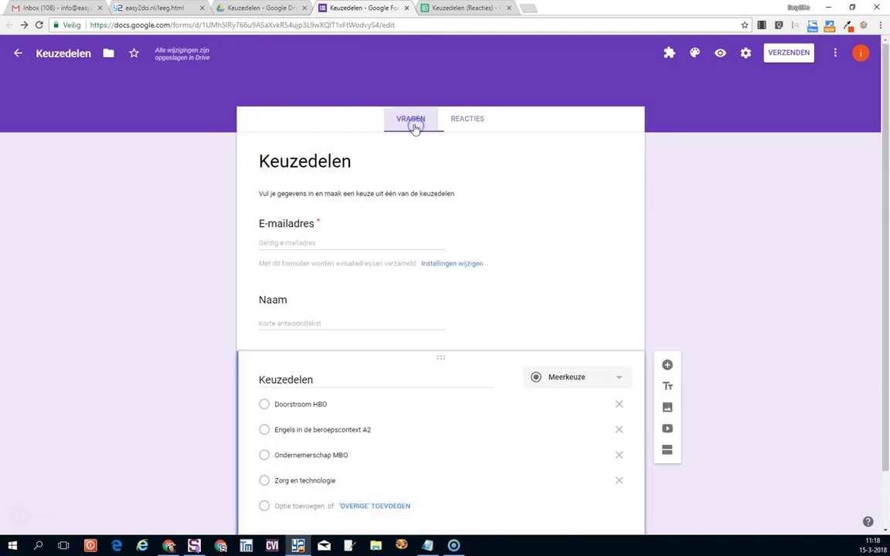
pyautogui.click(431, 455)
pyautogui.click(246, 427)
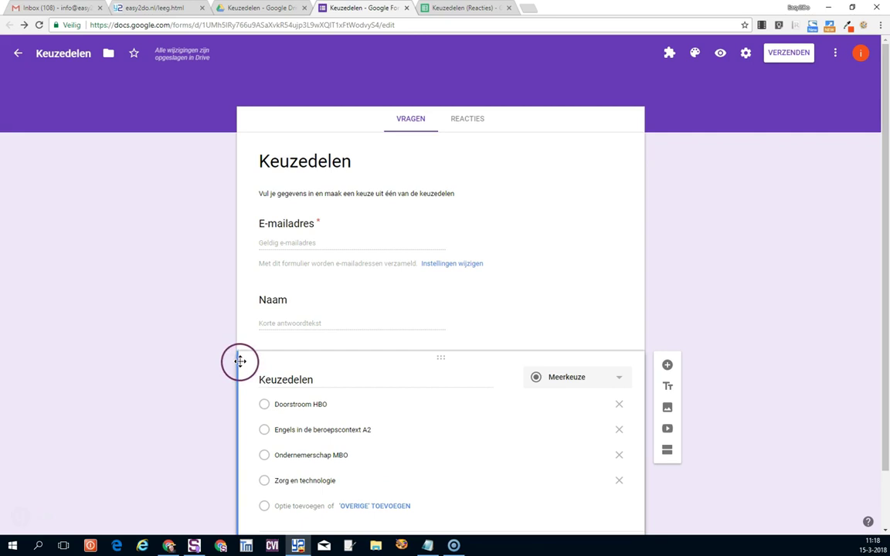
pyautogui.scroll(-1, 216, 448)
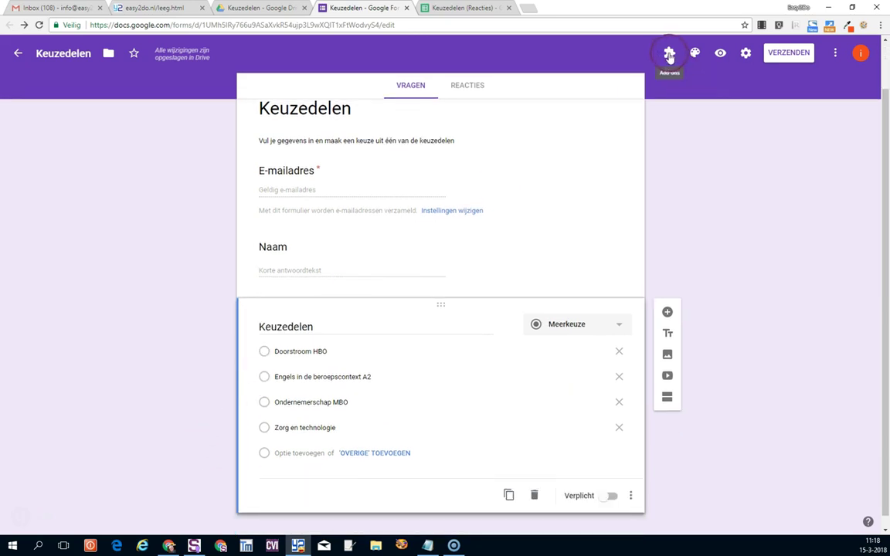
pyautogui.click(669, 54)
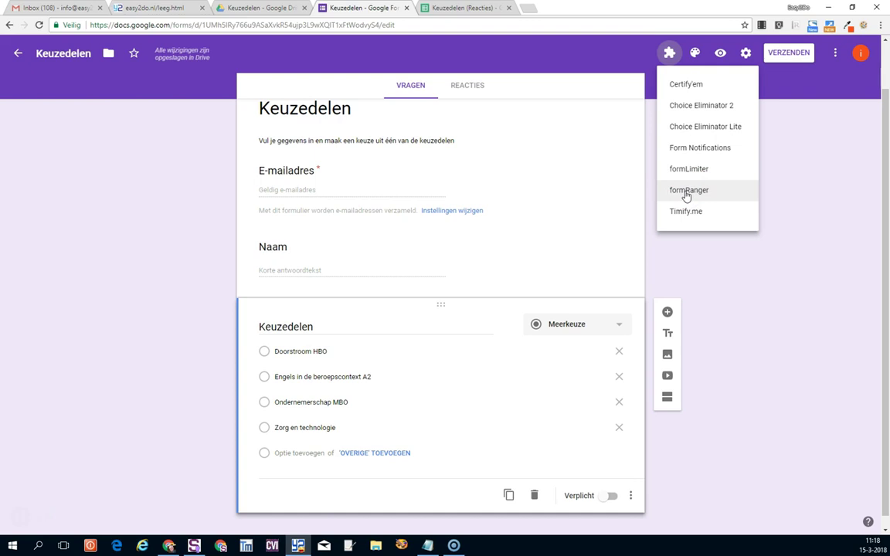
pyautogui.click(829, 106)
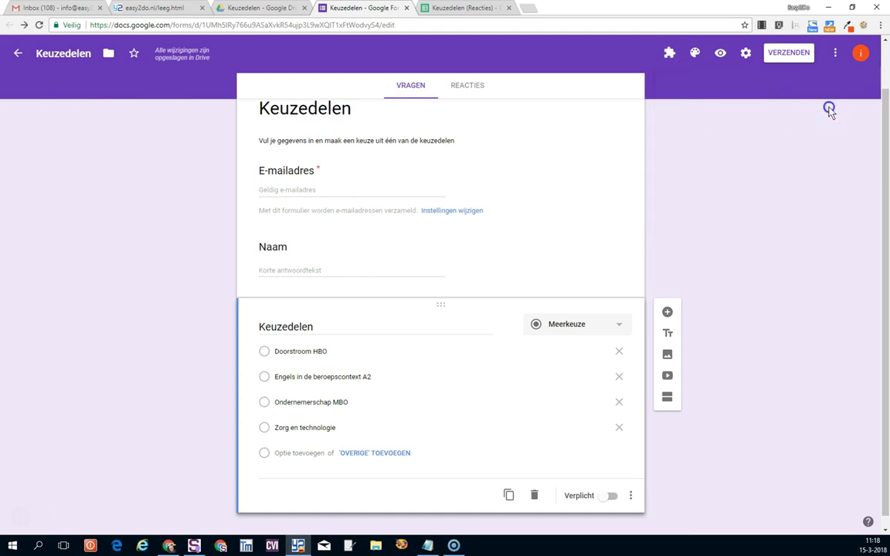
pyautogui.click(835, 54)
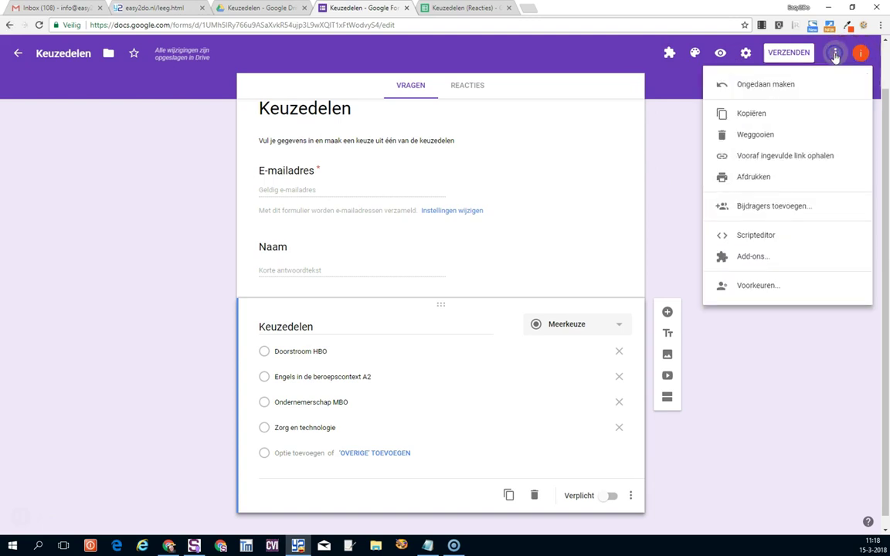
pyautogui.click(752, 257)
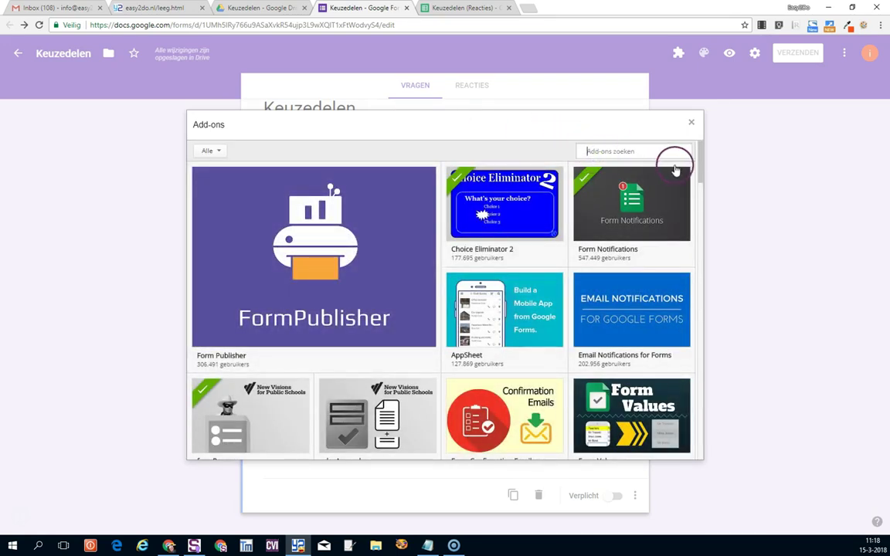
pyautogui.click(691, 123)
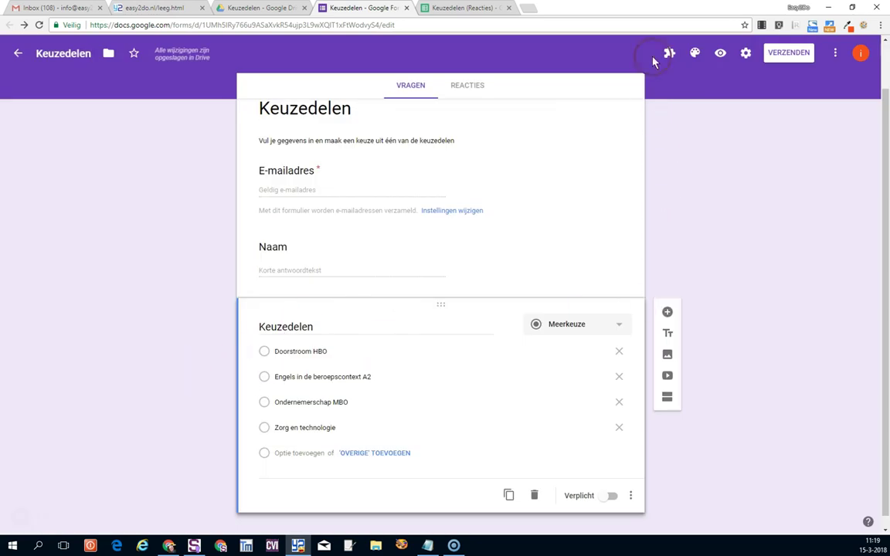
pyautogui.click(668, 54)
# Start the formRanger add-on to open its sidebar.
pyautogui.click(704, 191)
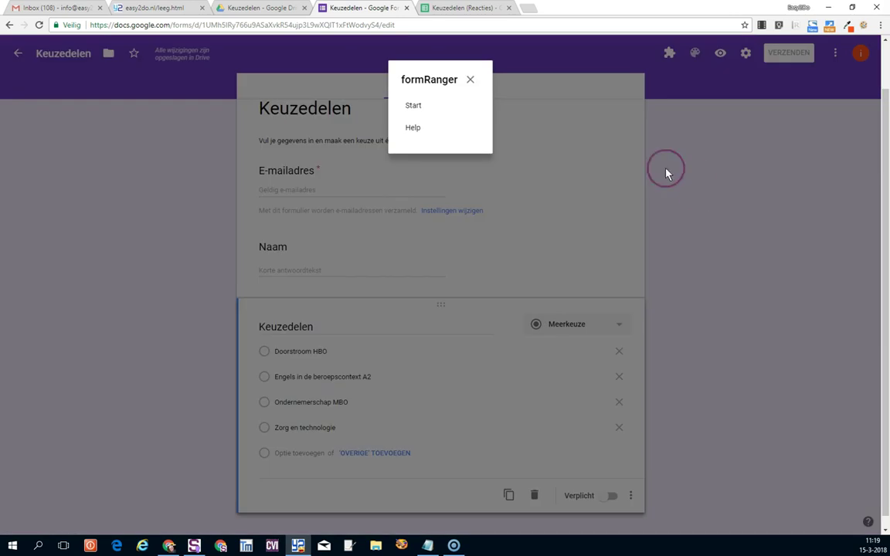
pyautogui.click(413, 106)
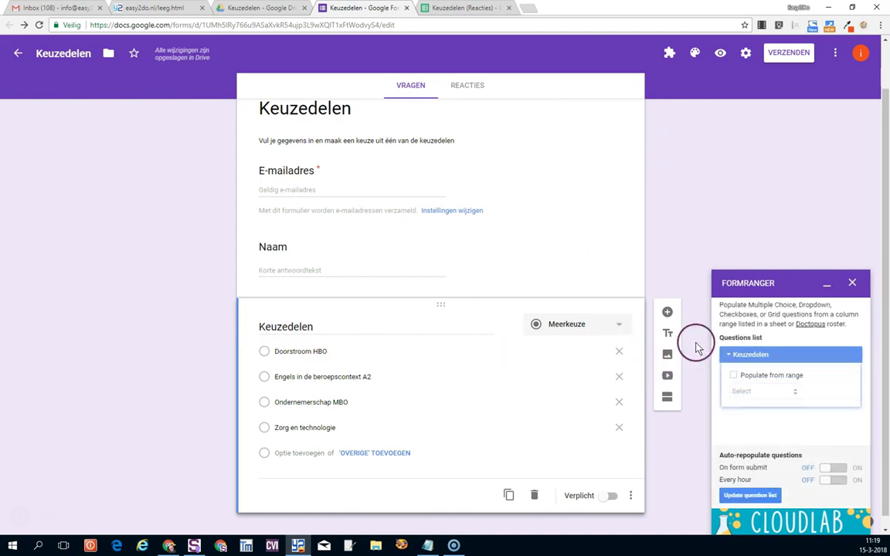
# Enable Populate from range and start a new range from Keuzedelen (Reacties), sheet Blad2.
pyautogui.click(733, 377)
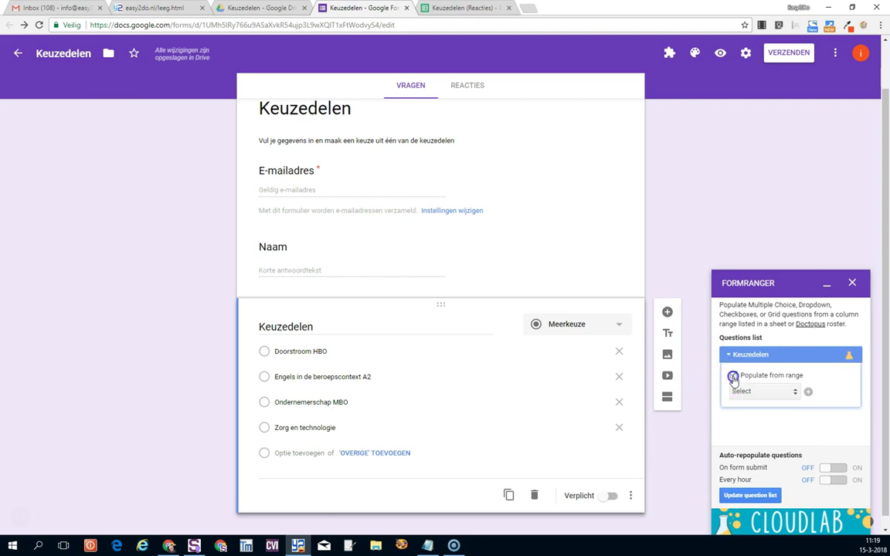
pyautogui.click(807, 393)
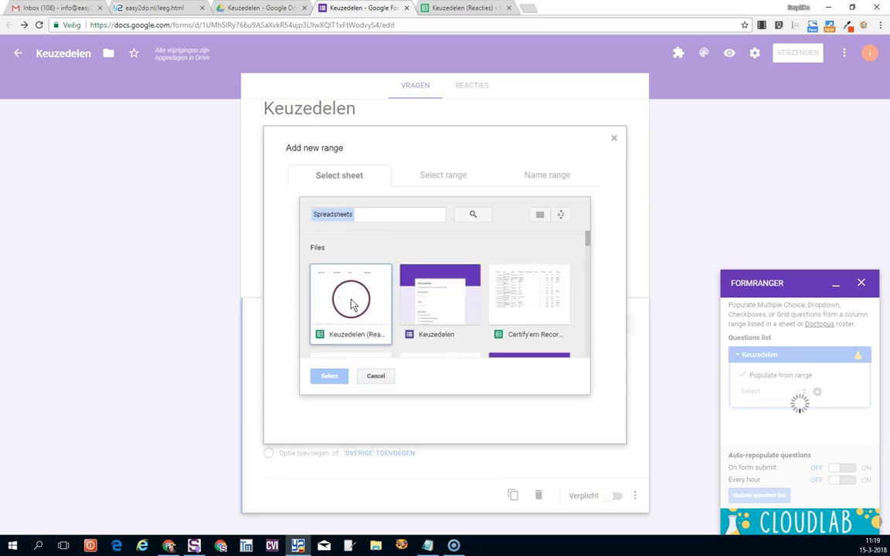
pyautogui.click(351, 303)
pyautogui.click(327, 375)
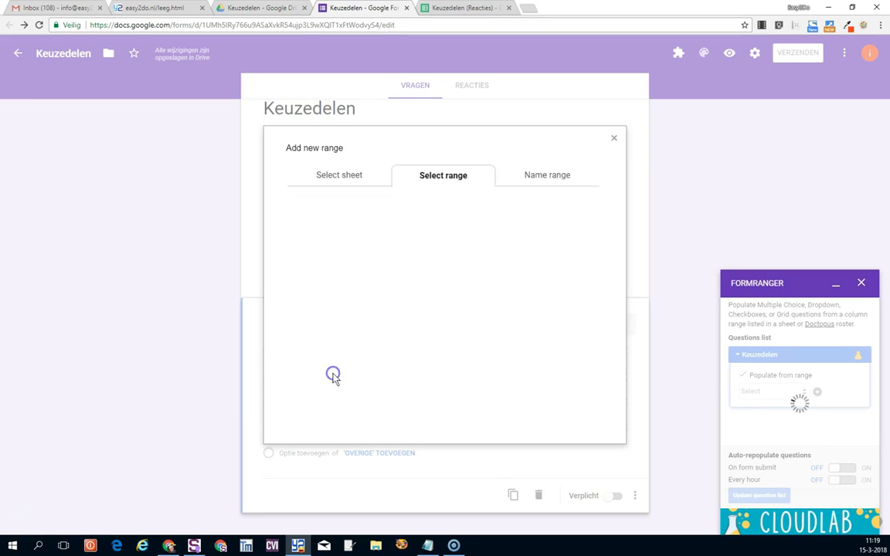
pyautogui.click(347, 243)
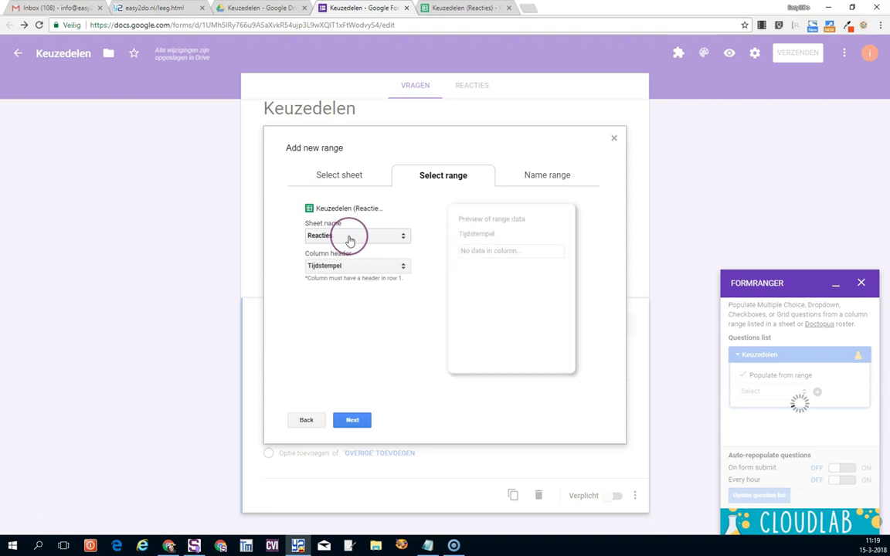
pyautogui.click(349, 236)
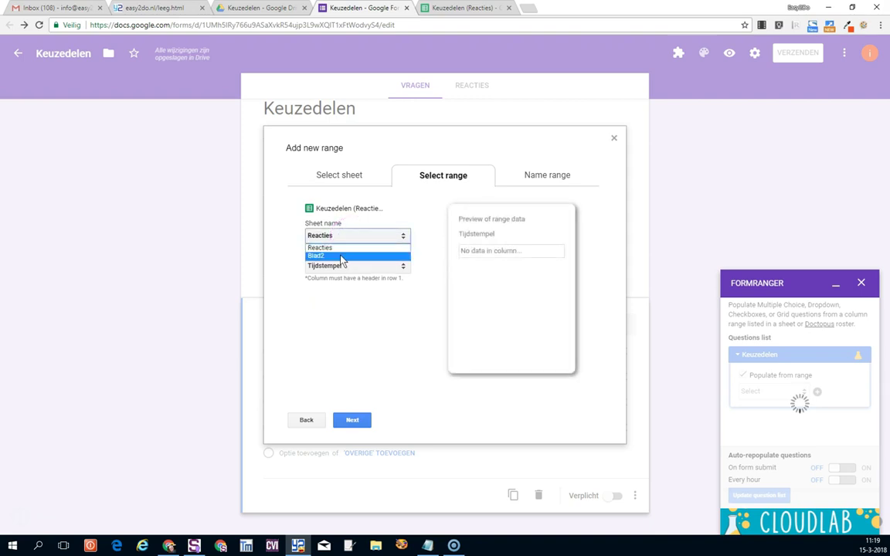
pyautogui.click(340, 257)
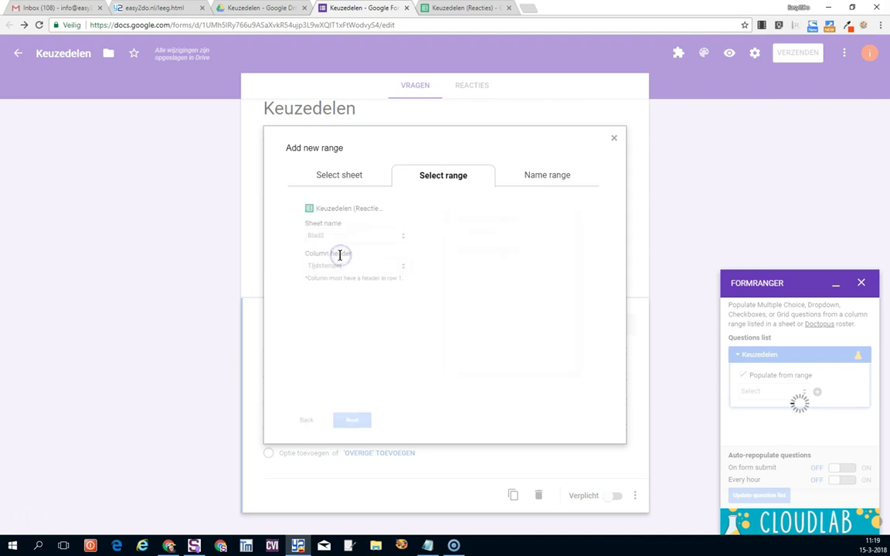
# Choose the Keuzedelen column, name the range 'Aanbod keuzedelen', and save and populate the question.
pyautogui.click(353, 266)
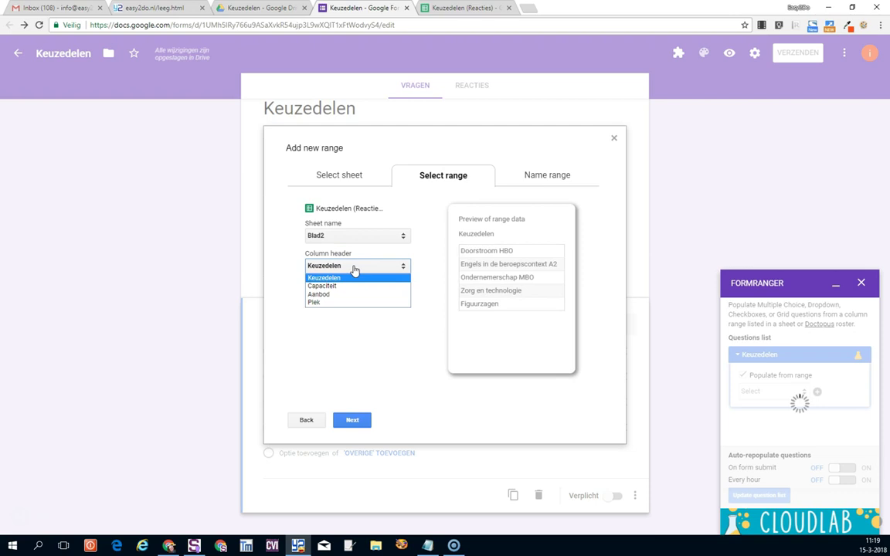
pyautogui.click(352, 280)
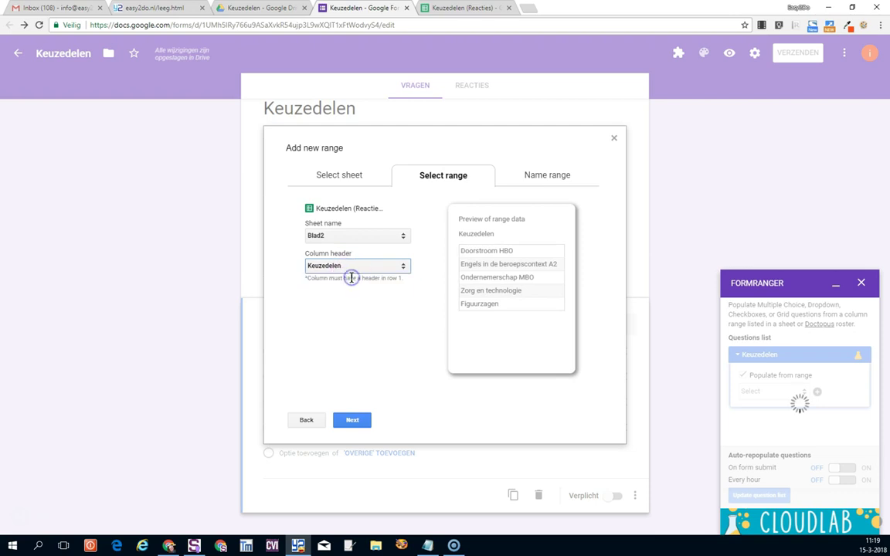
pyautogui.click(359, 420)
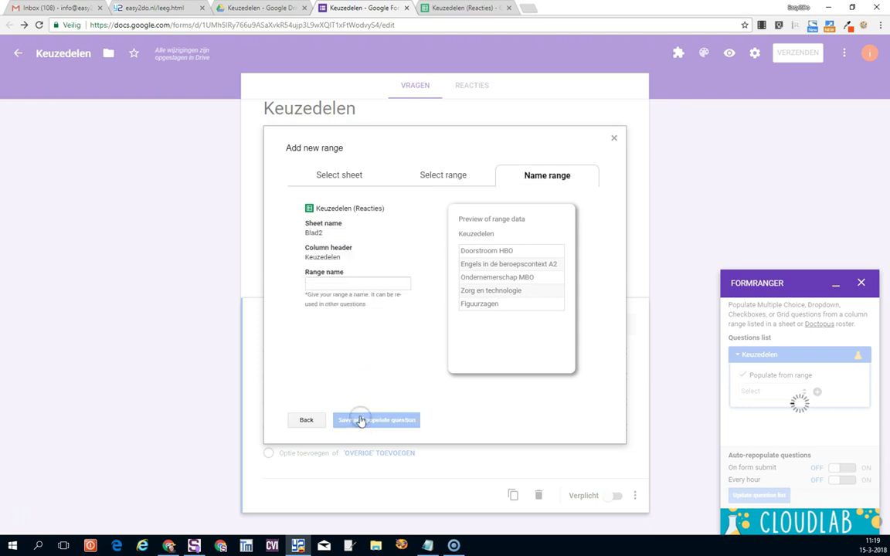
pyautogui.click(345, 288)
pyautogui.click(346, 288)
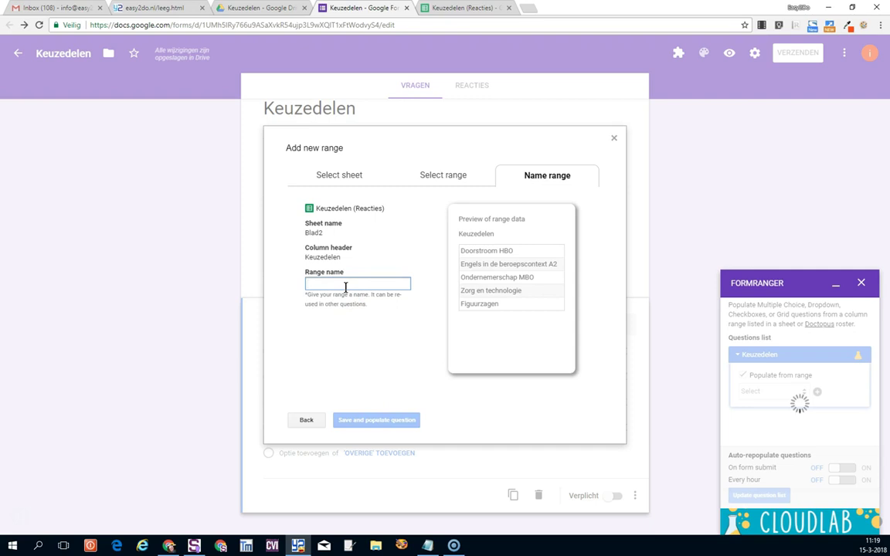
pyautogui.write('Aanbod keuzedele')
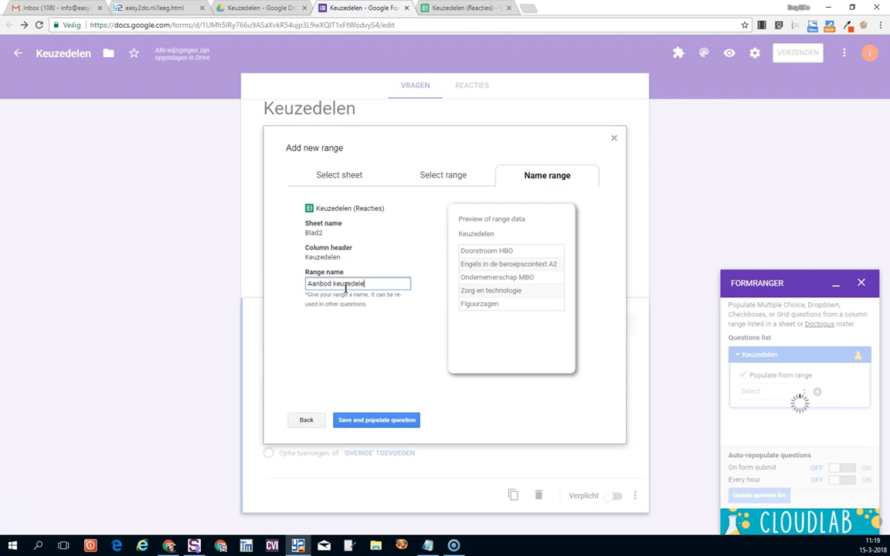
pyautogui.click(378, 418)
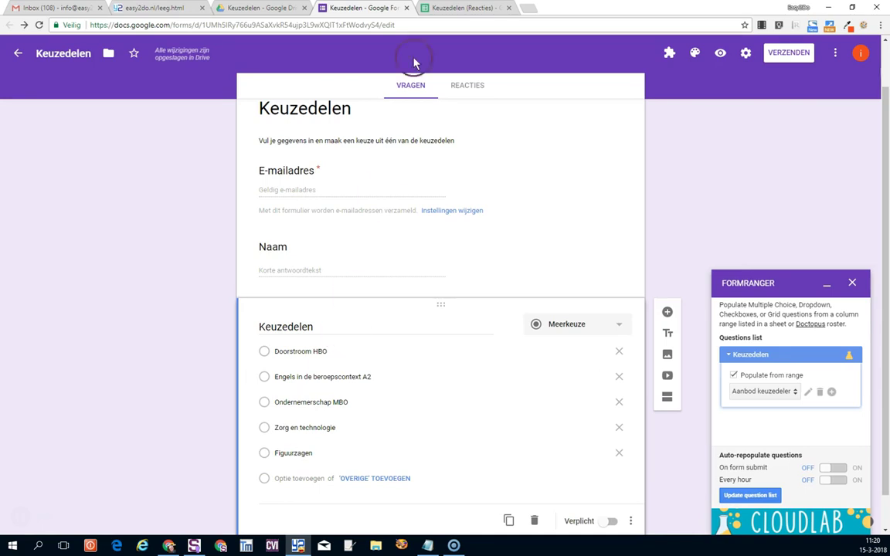
# Turn on formRanger's auto-repopulate on form submit for the Keuzedelen question.
pyautogui.click(440, 8)
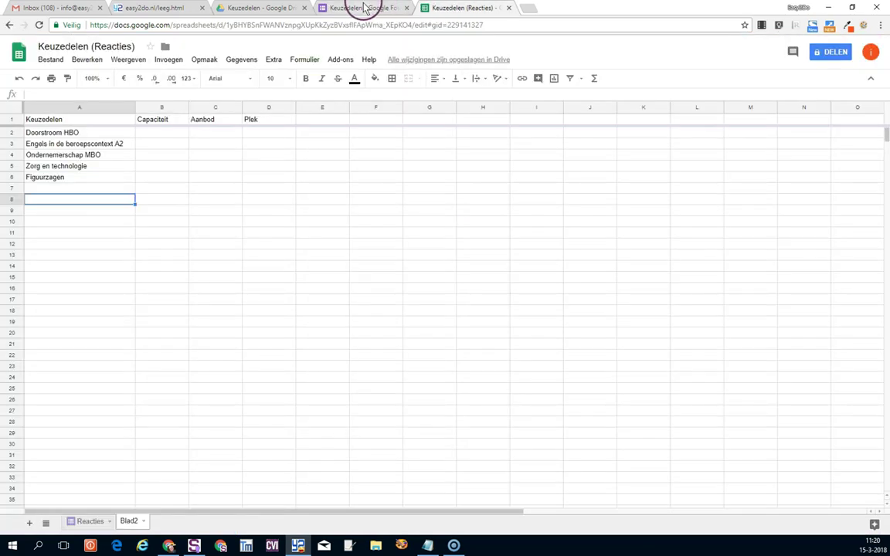
pyautogui.click(364, 8)
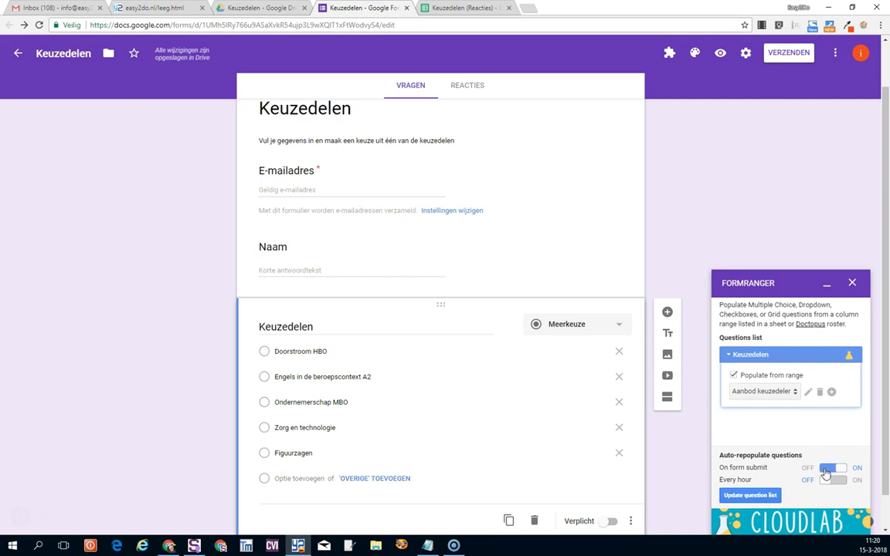
pyautogui.click(824, 470)
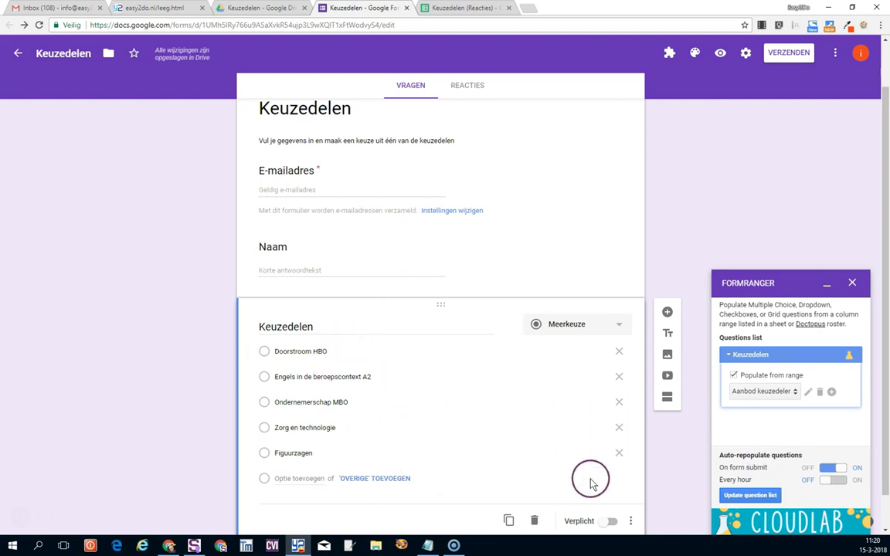
# Delete Figuurzagen from cell A6 and update the Keuzedelen question list from the sheet.
pyautogui.click(465, 8)
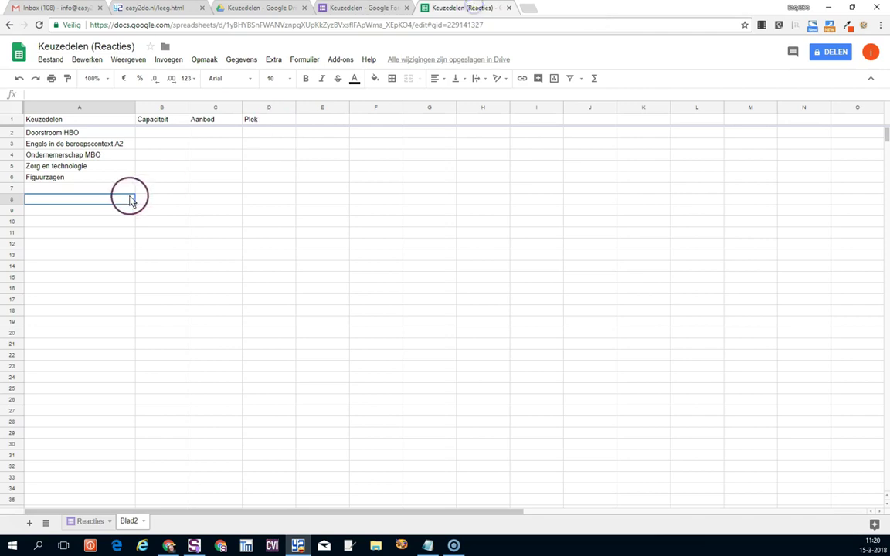
pyautogui.click(90, 178)
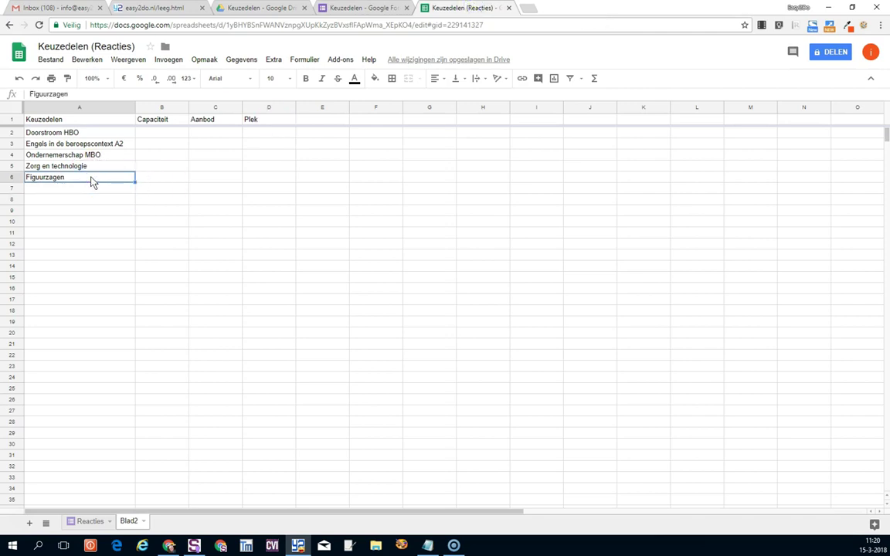
pyautogui.press('Delete')
pyautogui.click(116, 233)
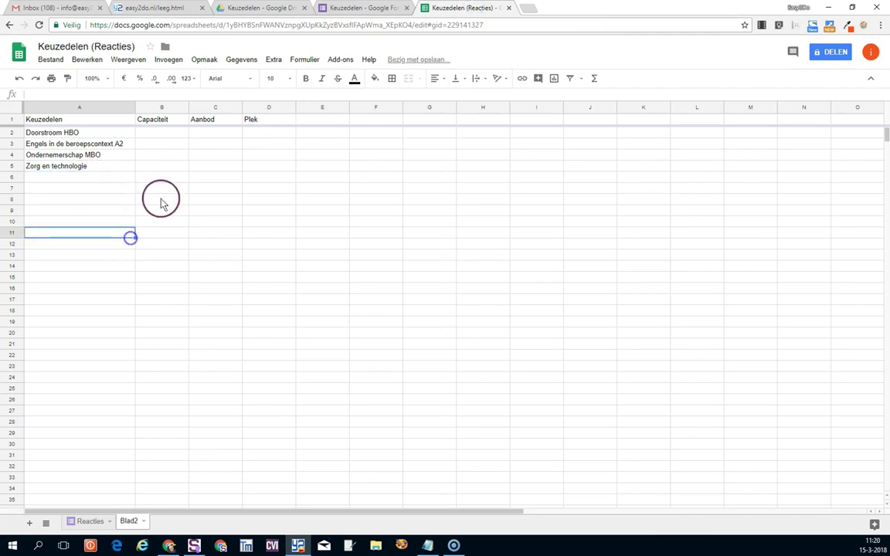
pyautogui.click(363, 8)
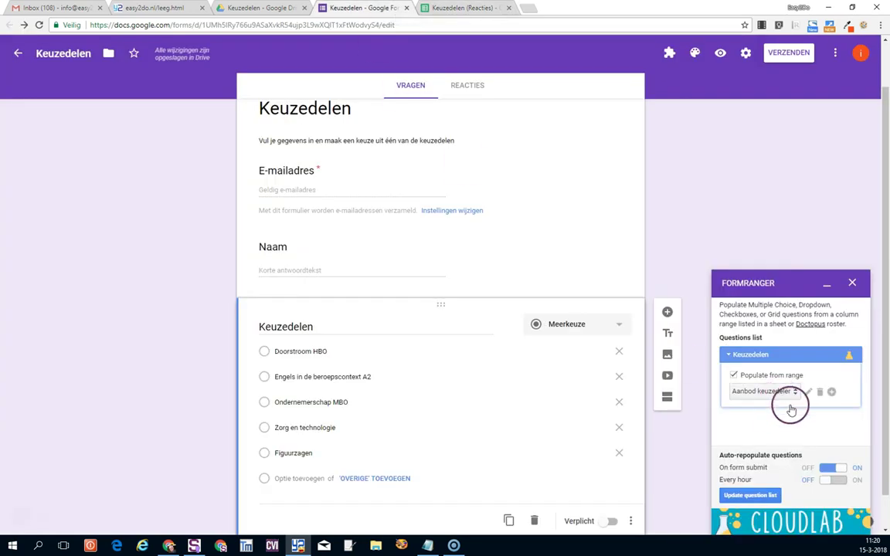
pyautogui.click(745, 500)
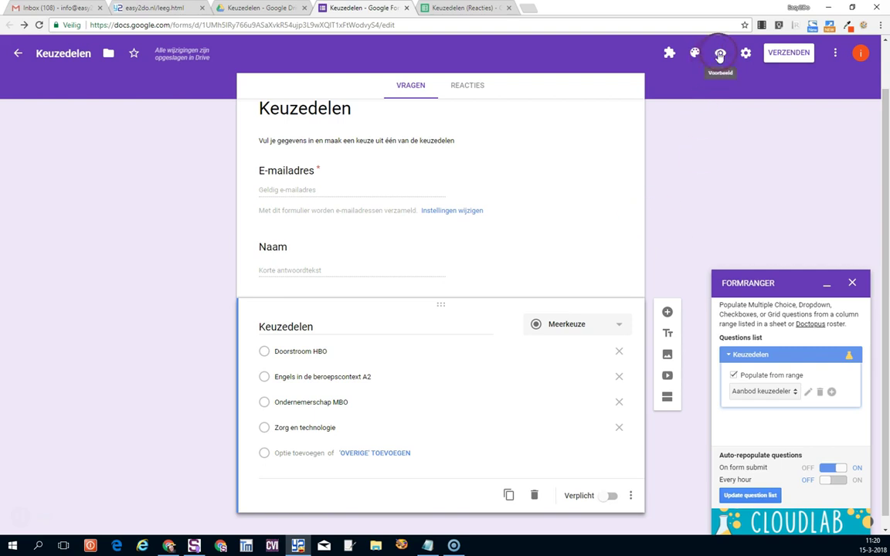
# From the live form preview, submit a test response with an e-mail address, a name and Doorstroom HBO selected.
pyautogui.click(719, 55)
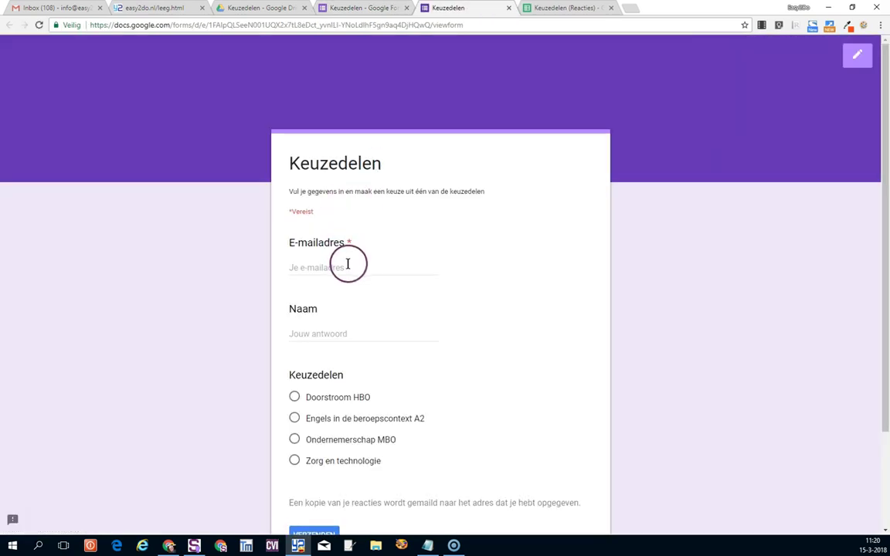
pyautogui.click(348, 265)
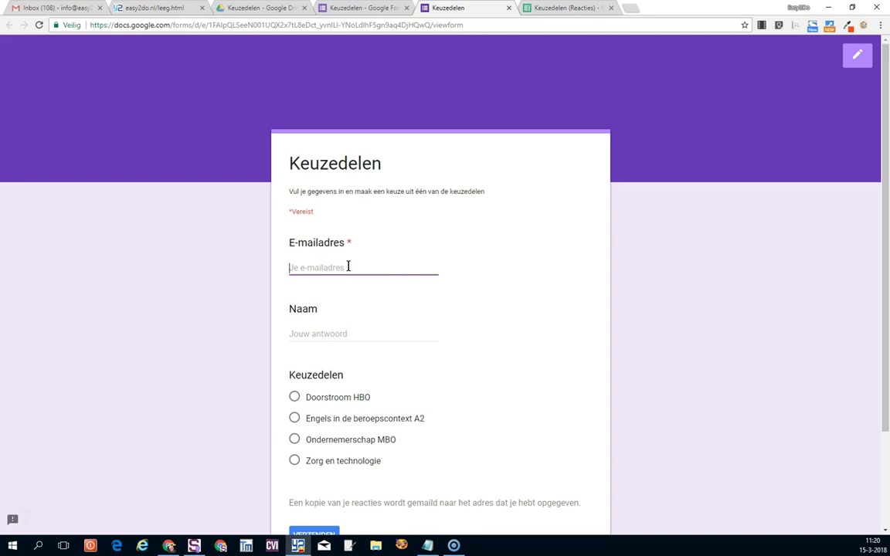
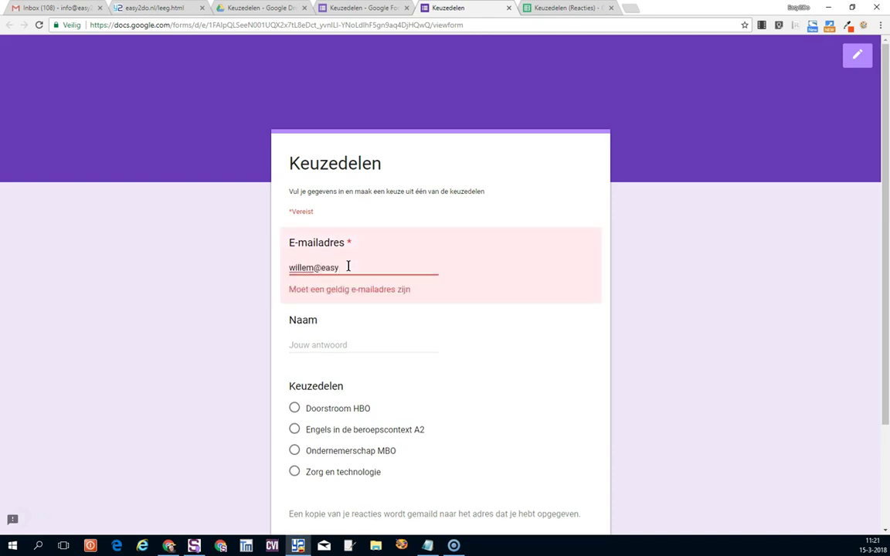
pyautogui.click(327, 332)
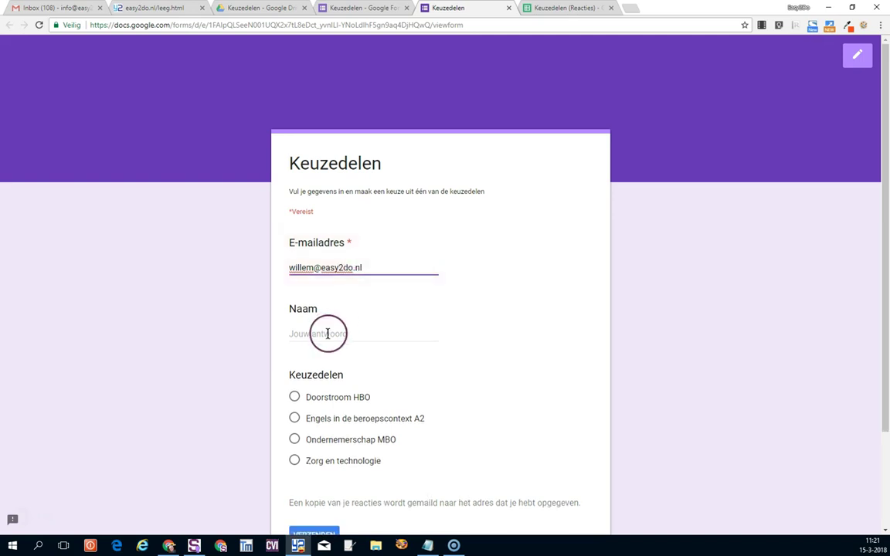
pyautogui.write('Willem')
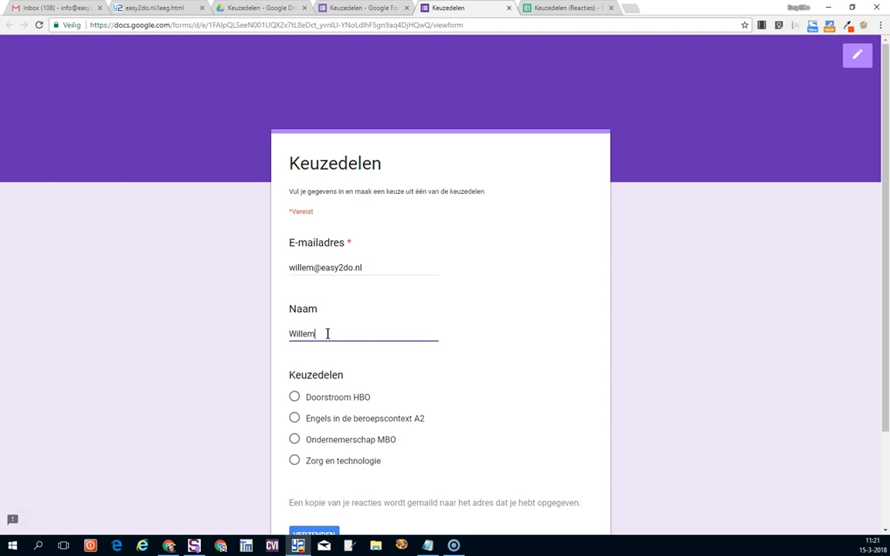
pyautogui.click(294, 396)
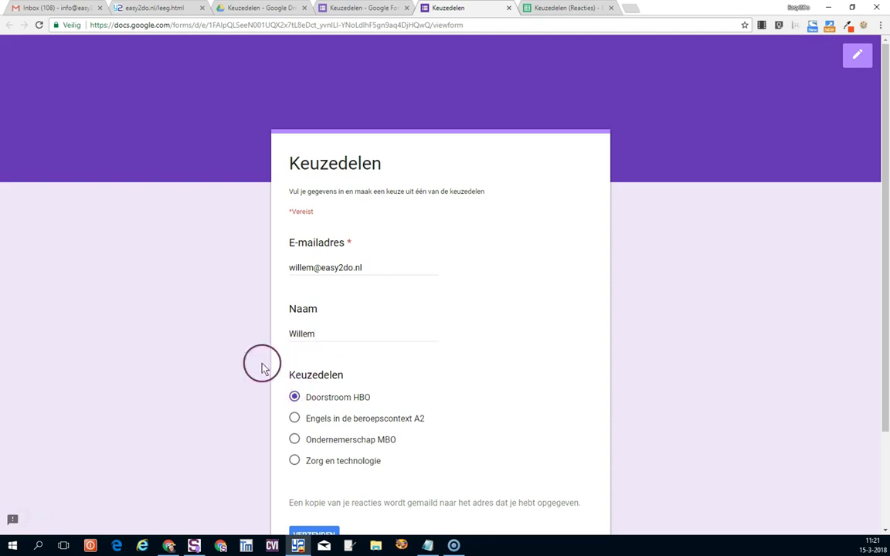
pyautogui.scroll(-3, 232, 355)
pyautogui.click(312, 415)
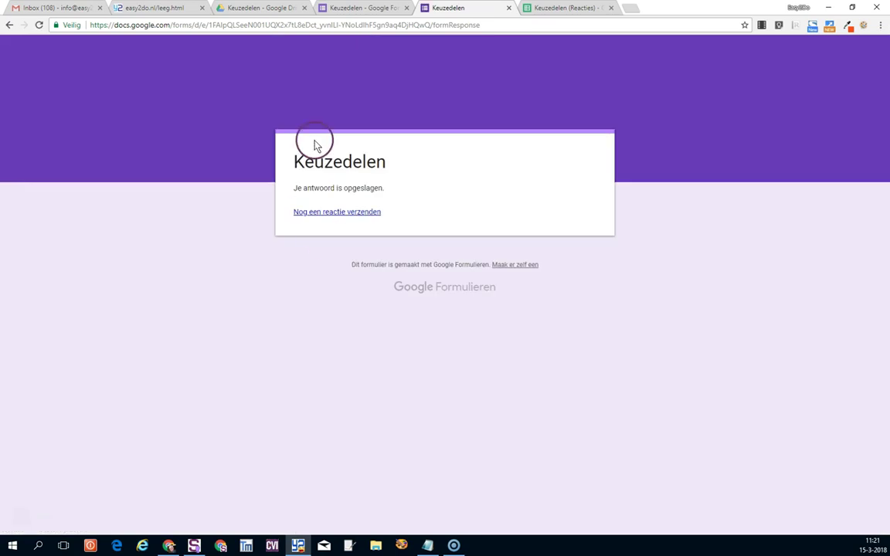
pyautogui.click(549, 11)
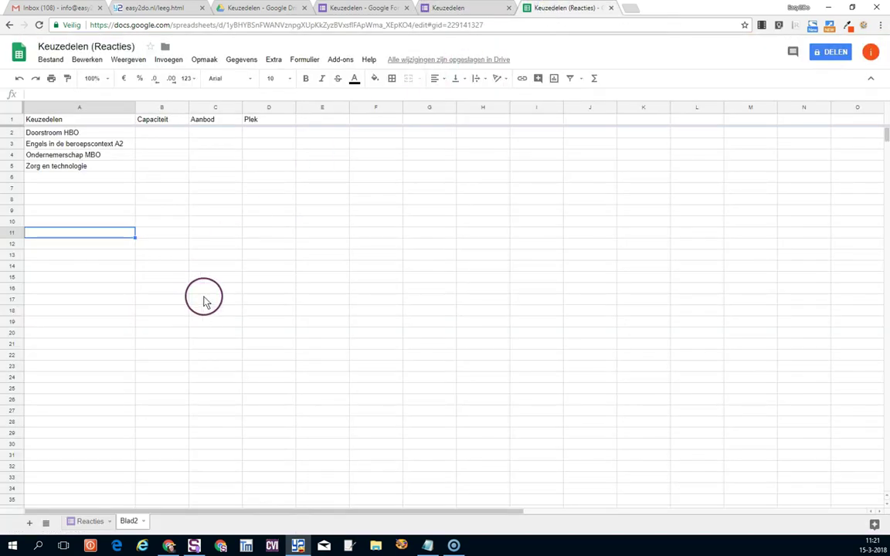
# Check the new response on Reacties, then give all four courses on Blad2 a capacity of 3.
pyautogui.click(90, 521)
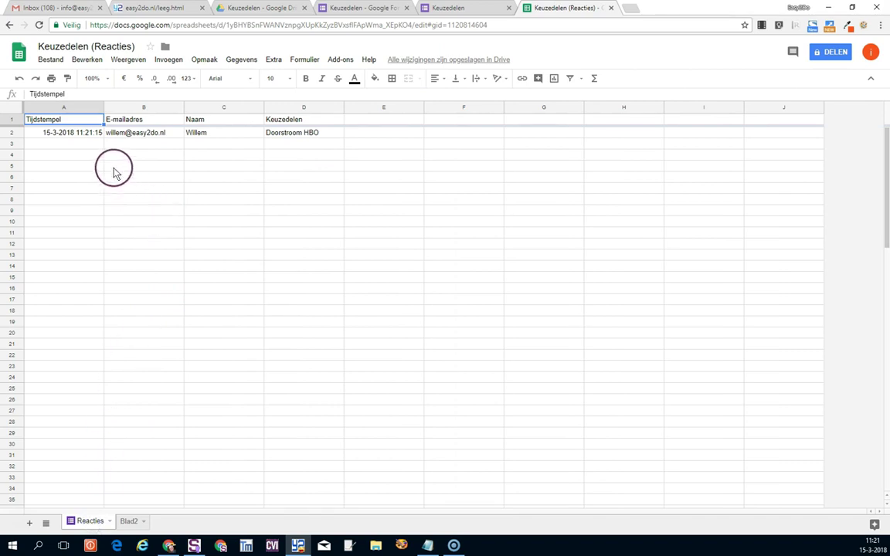
pyautogui.click(298, 139)
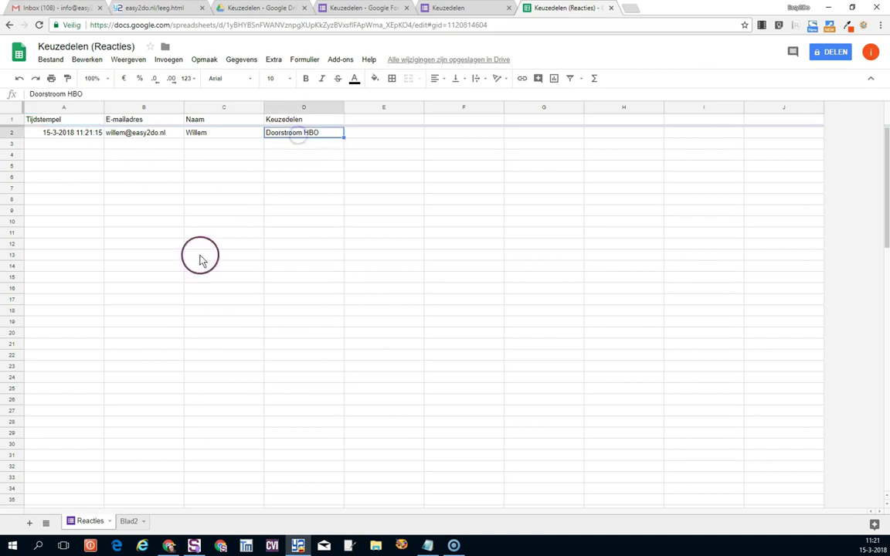
pyautogui.click(127, 522)
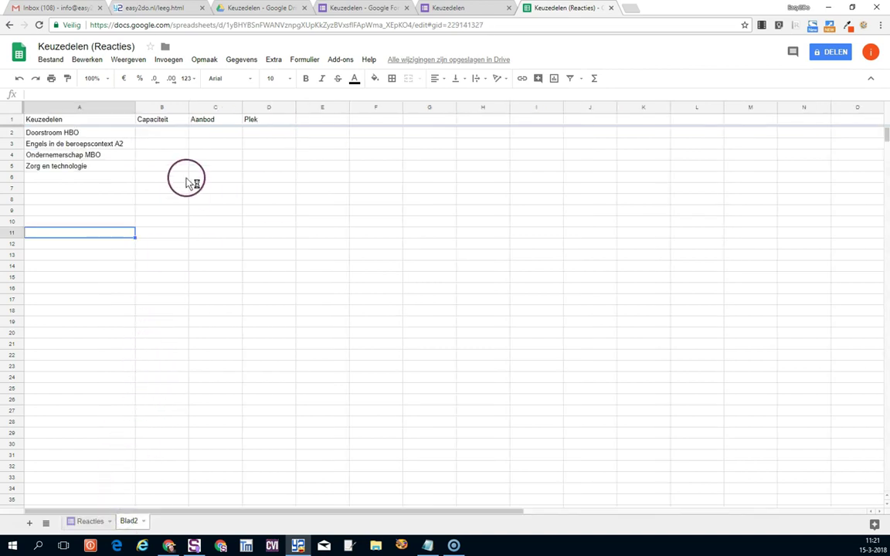
pyautogui.click(170, 134)
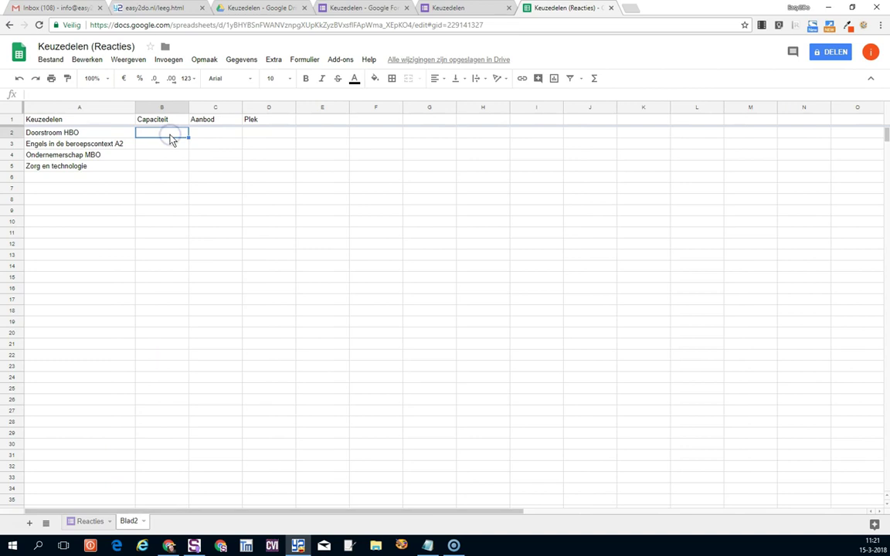
pyautogui.write('3')
pyautogui.click(168, 145)
pyautogui.write('3')
pyautogui.click(173, 155)
pyautogui.moveTo(170, 133); pyautogui.dragTo(186, 166)
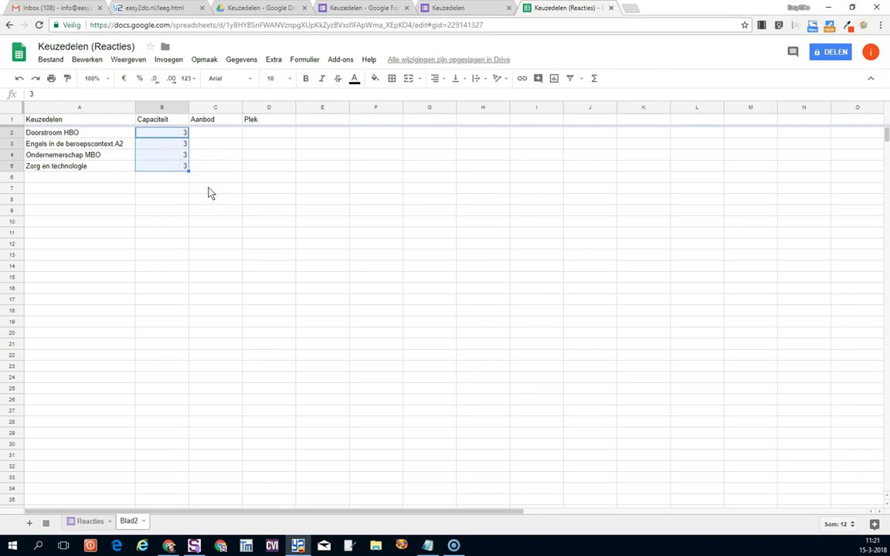
# Widen the Aanbod column on Blad2.
pyautogui.click(84, 132)
pyautogui.click(203, 133)
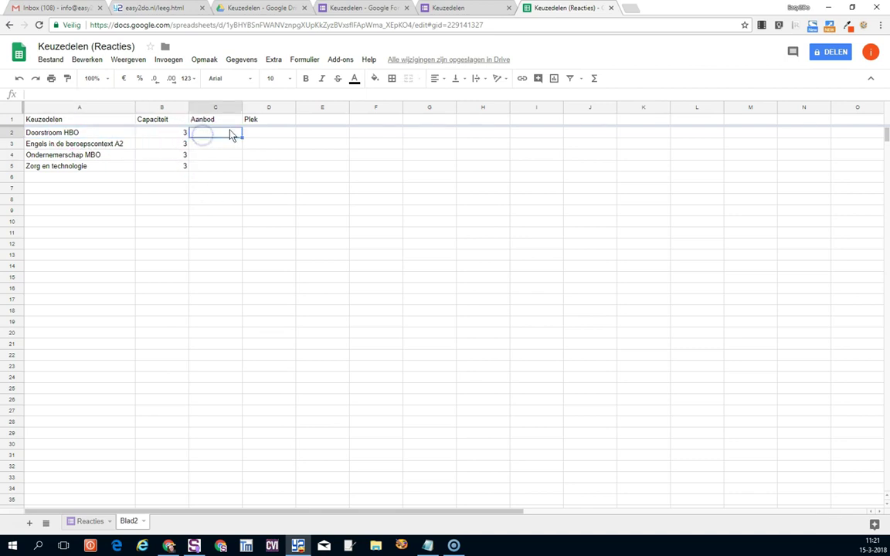
pyautogui.moveTo(240, 107); pyautogui.dragTo(333, 113)
pyautogui.click(211, 132)
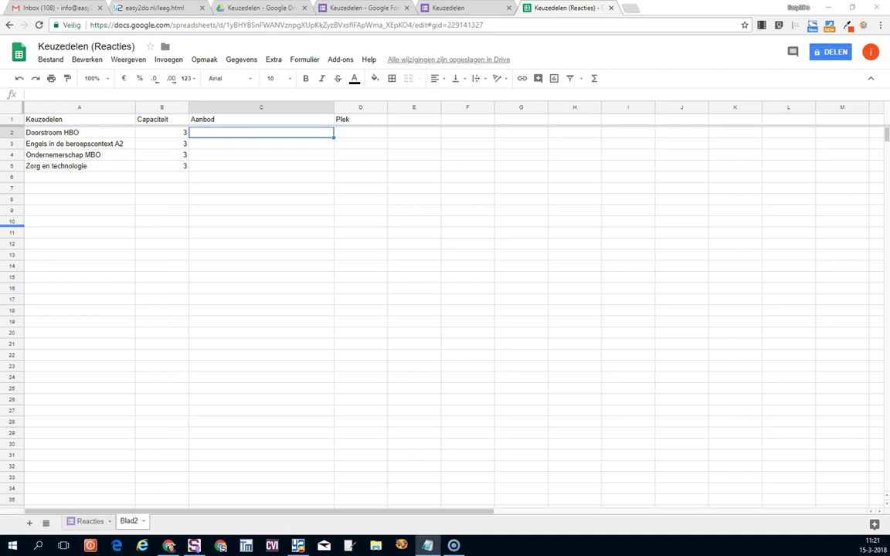
# Enter =ALS(AANTAL.ALS(Reacties!D:D;A2)<B2; A2; "") in C2, adding the missing parenthesis, and fill it to C5.
pyautogui.click(264, 133)
pyautogui.write('=ALS(AANTAL.ALS(Reacties!D:D;A2)<B2; A2; "")')
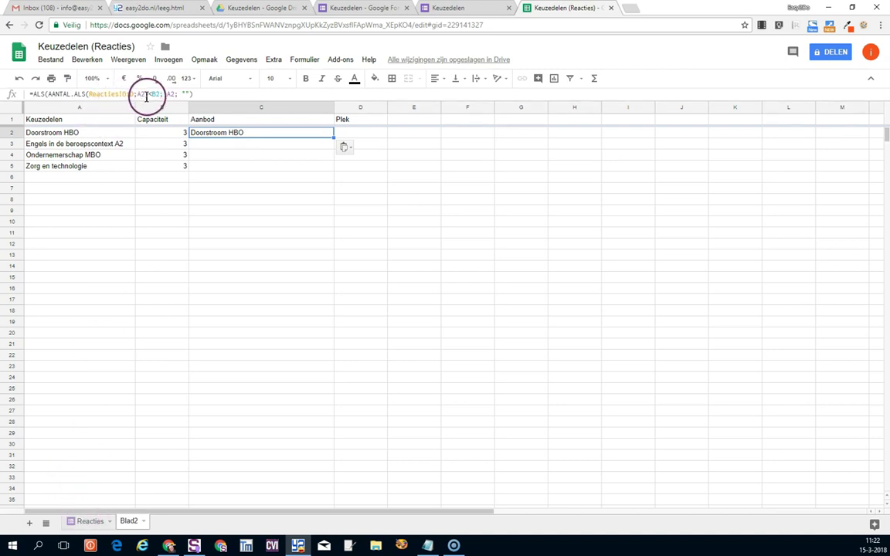
pyautogui.click(146, 94)
pyautogui.write(')')
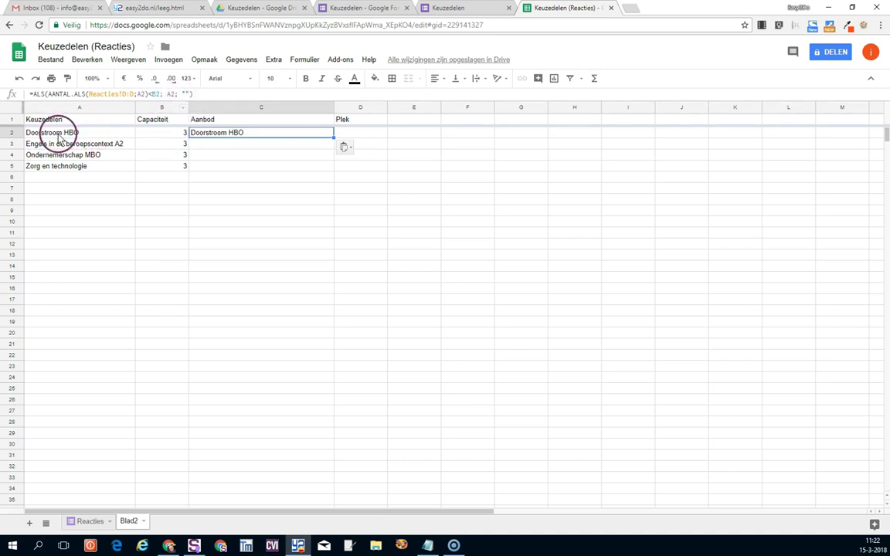
pyautogui.click(259, 147)
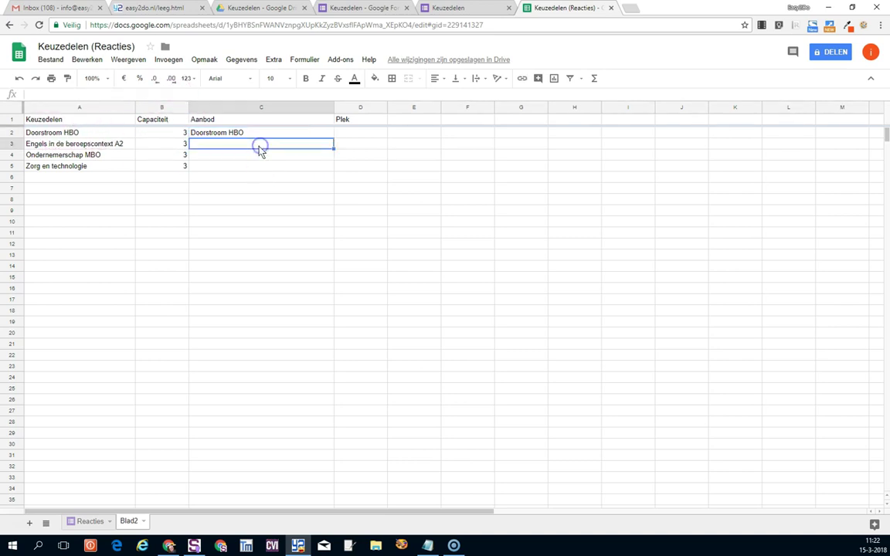
pyautogui.click(265, 133)
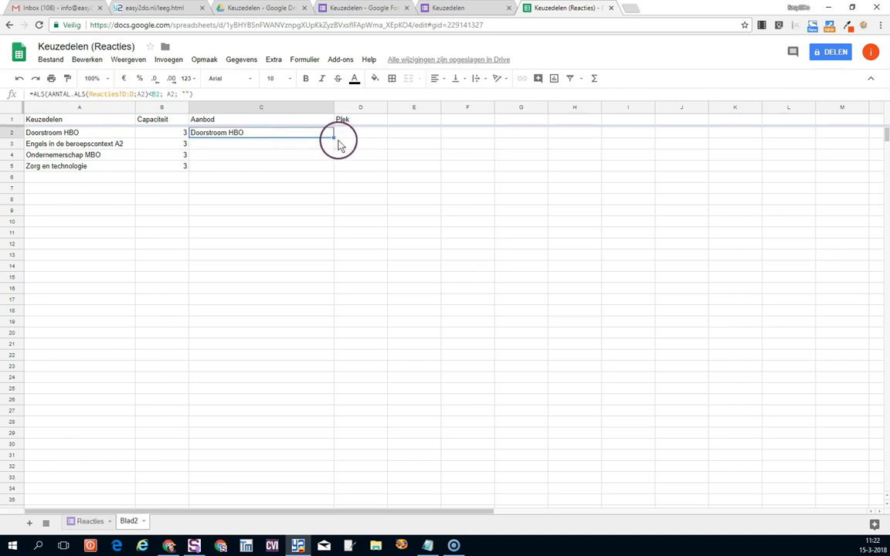
pyautogui.moveTo(333, 137); pyautogui.dragTo(333, 166)
pyautogui.click(327, 189)
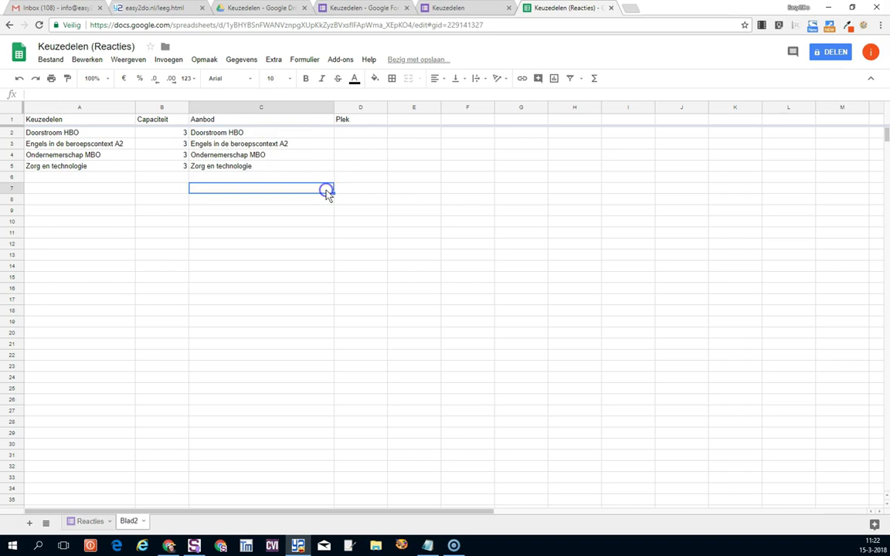
# Paste the remaining-places formula into D2 and fill it down to D5.
pyautogui.click(347, 135)
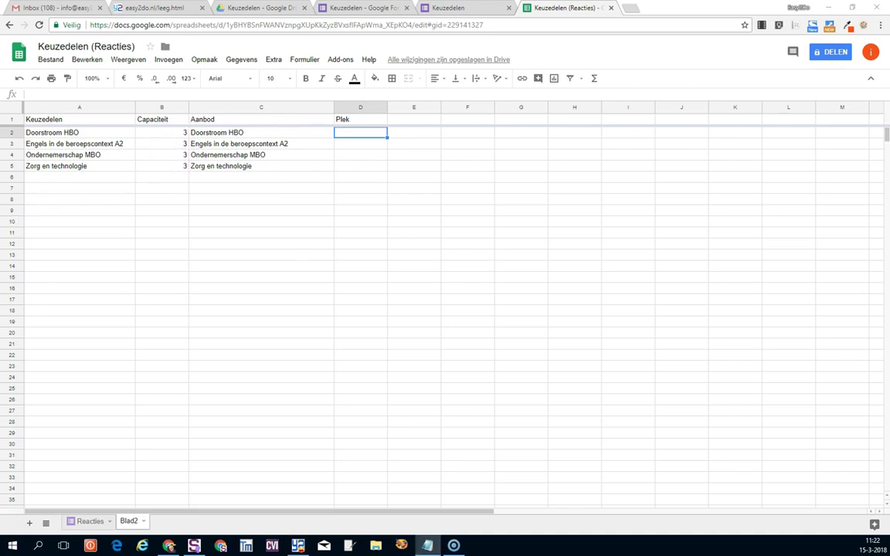
pyautogui.click(341, 133)
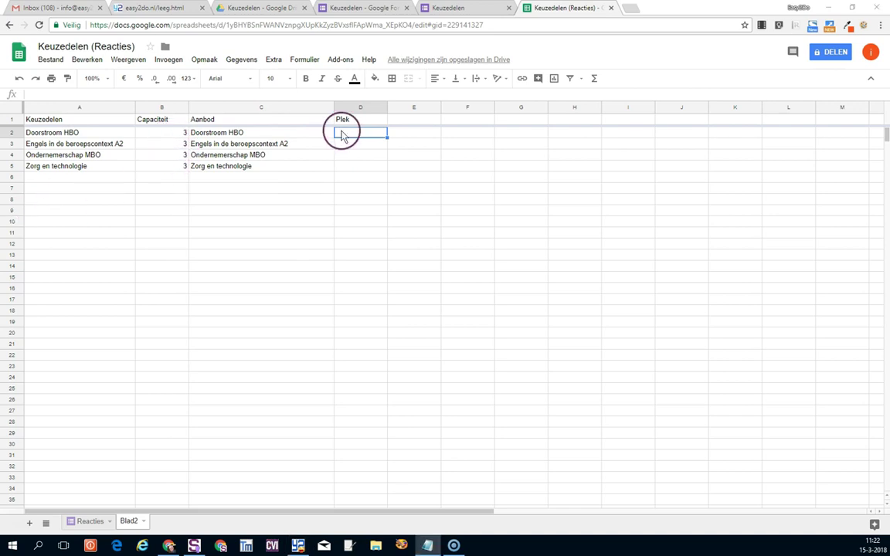
pyautogui.write('=B2-(AANTAL.ALS(Reacties!D:D;"*"&A2&"*"))')
pyautogui.moveTo(386, 138); pyautogui.dragTo(387, 164)
# Paste two extra Doorstroom HBO answers into rows 4 and 5 of the Reacties sheet.
pyautogui.click(378, 139)
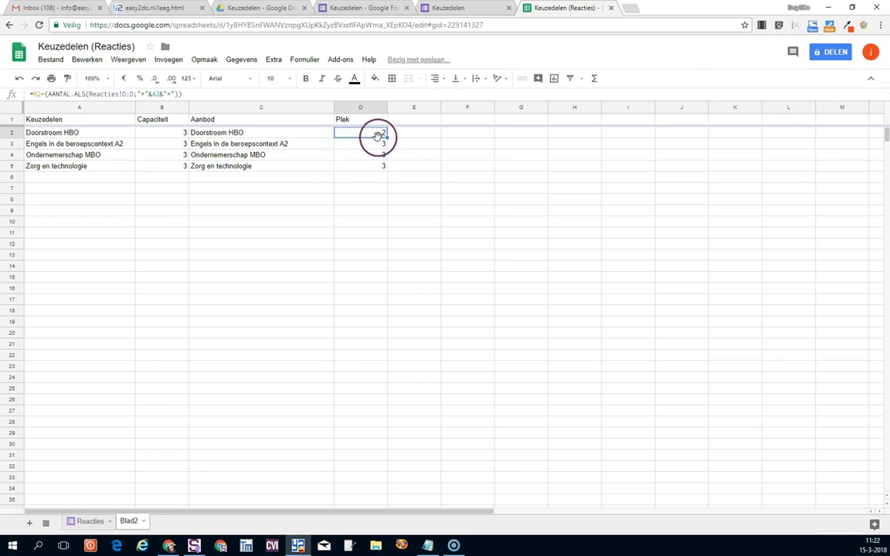
pyautogui.click(91, 522)
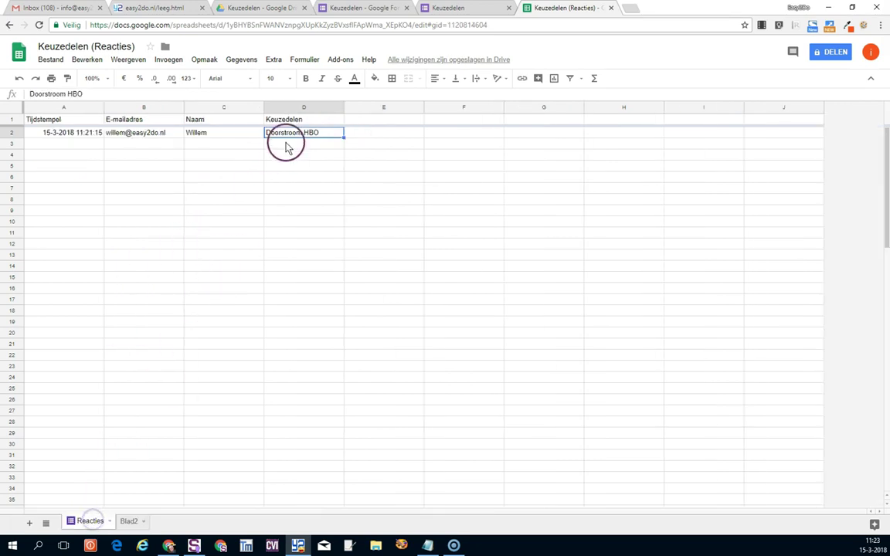
pyautogui.click(290, 142)
pyautogui.click(292, 136)
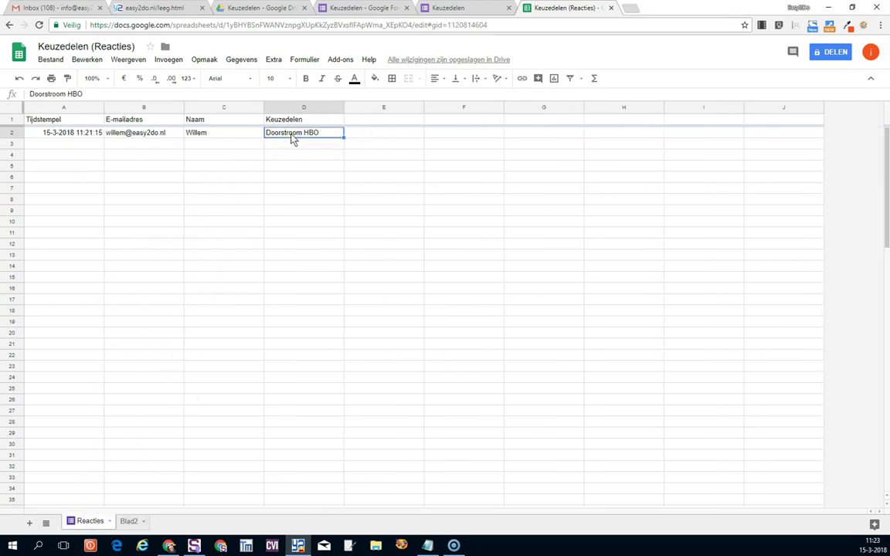
pyautogui.moveTo(292, 154); pyautogui.dragTo(294, 169)
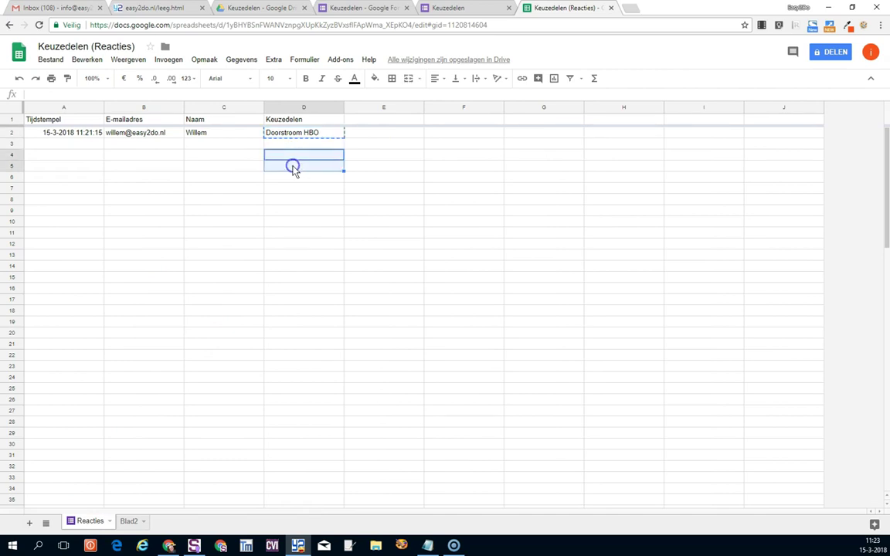
pyautogui.write('Doorstroom HBO Doorstroom HBO')
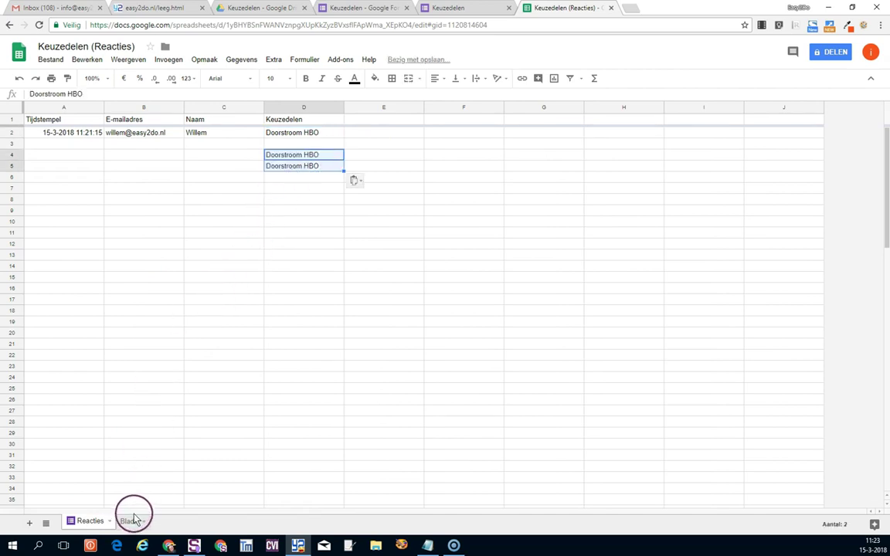
# Check on Blad2 that Doorstroom HBO has dropped out of the Aanbod column.
pyautogui.click(130, 520)
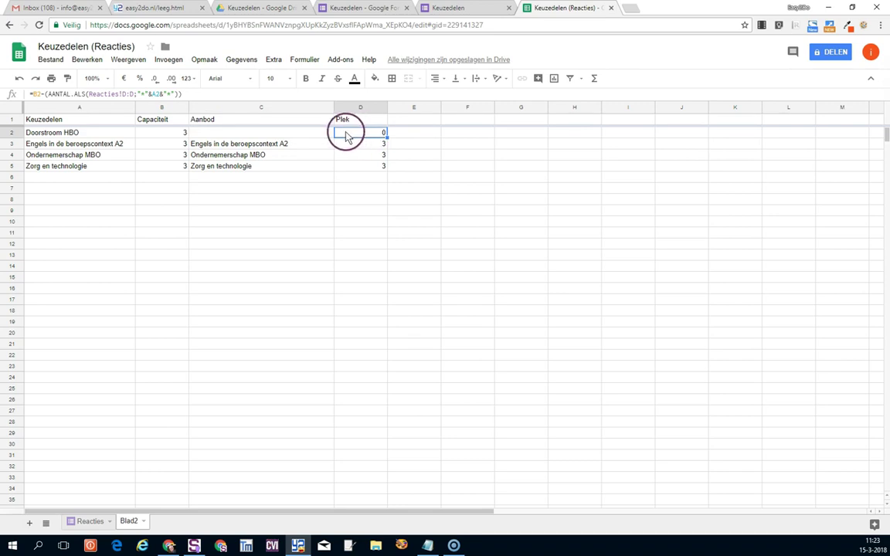
pyautogui.click(218, 107)
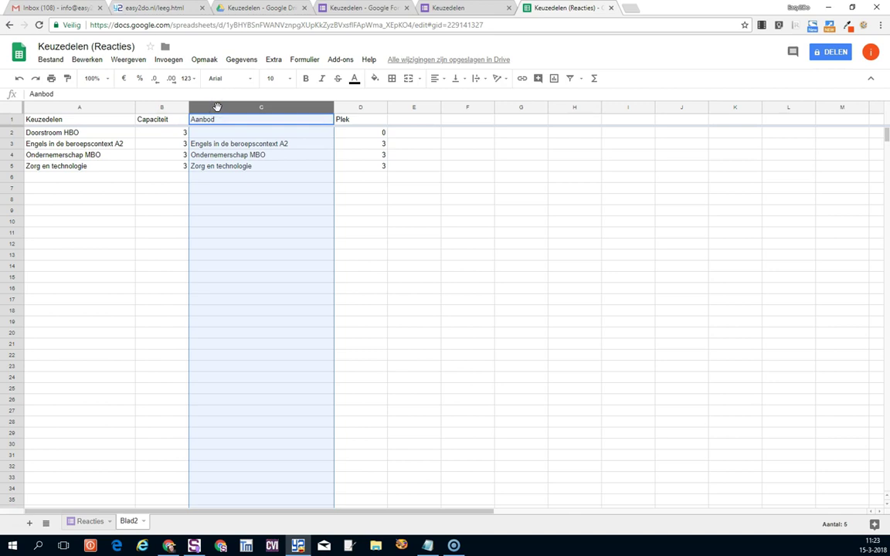
pyautogui.click(80, 107)
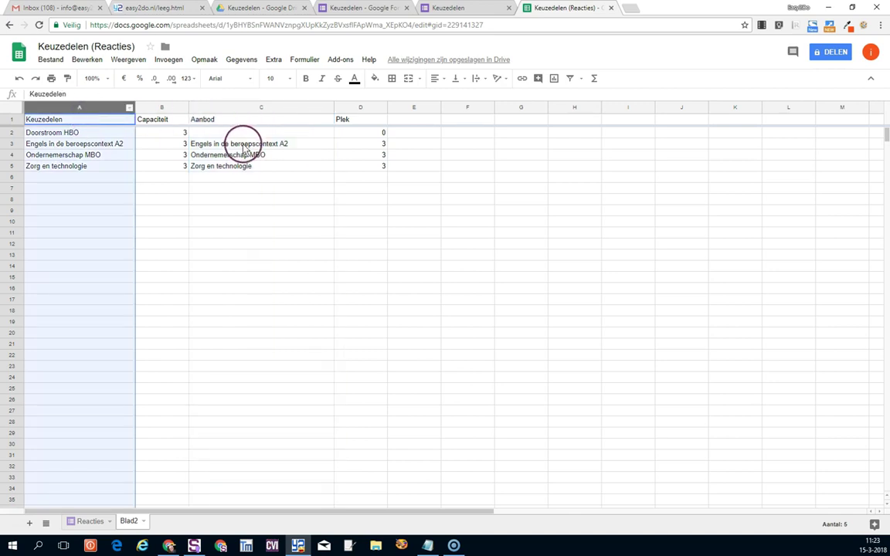
pyautogui.click(244, 147)
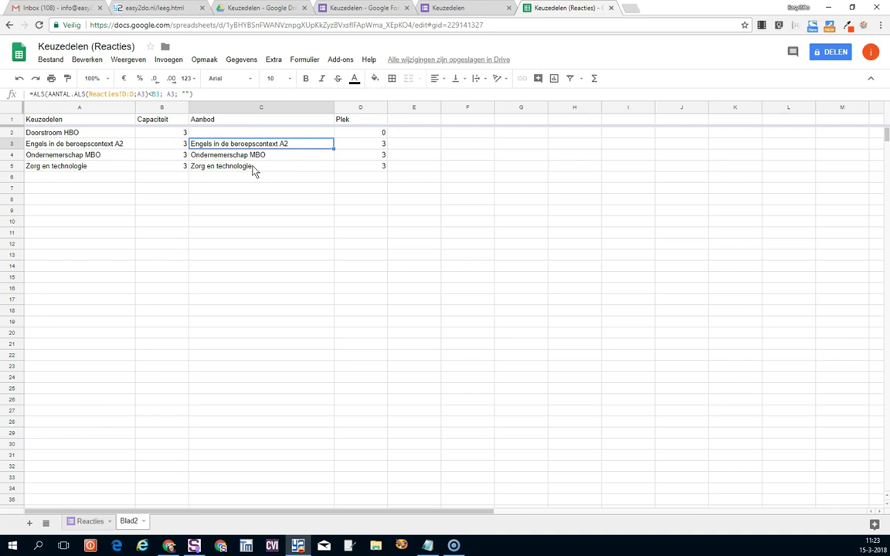
pyautogui.click(217, 278)
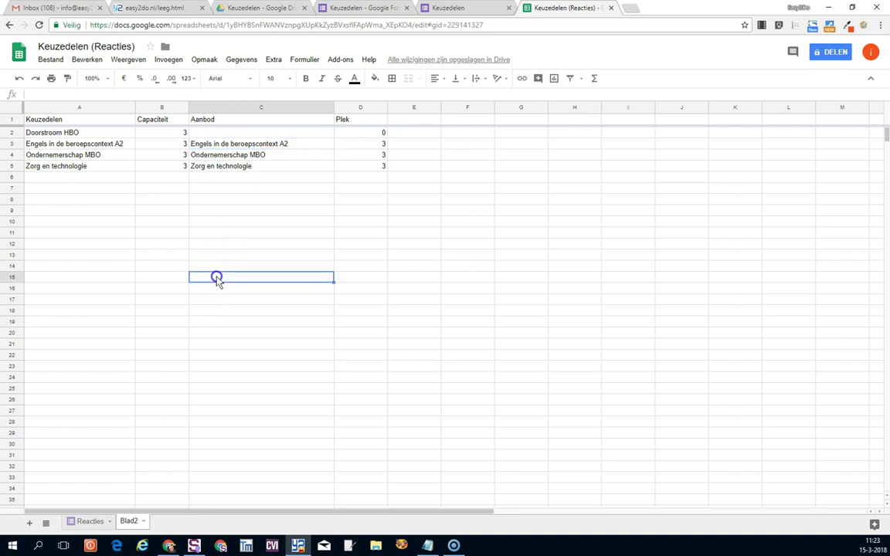
# Clear the two extra Doorstroom HBO entries from rows 4 and 5 of Reacties.
pyautogui.click(90, 521)
pyautogui.click(284, 230)
pyautogui.moveTo(284, 155); pyautogui.dragTo(286, 172)
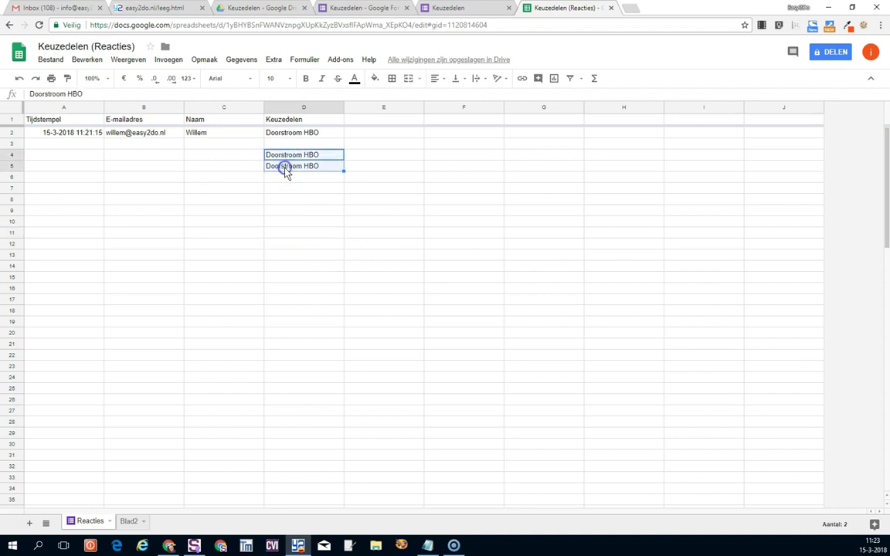
pyautogui.press('Delete')
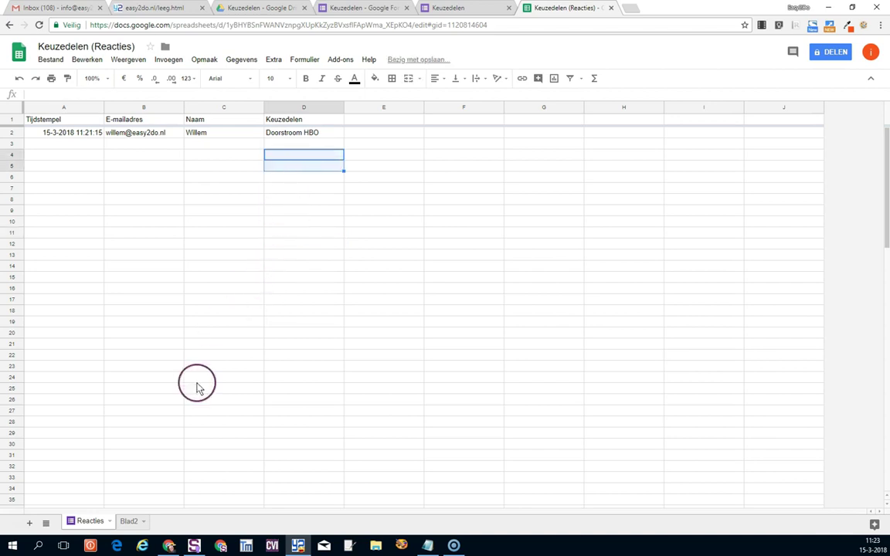
pyautogui.click(424, 8)
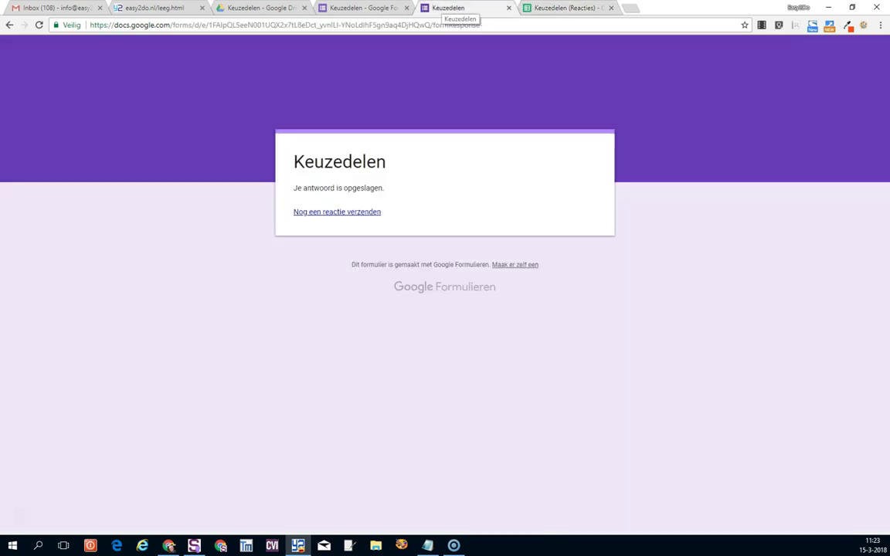
# Set the formRanger source for Keuzedelen to the Aanbod column header and populate the question.
pyautogui.hotkey('ctrl', 'w')
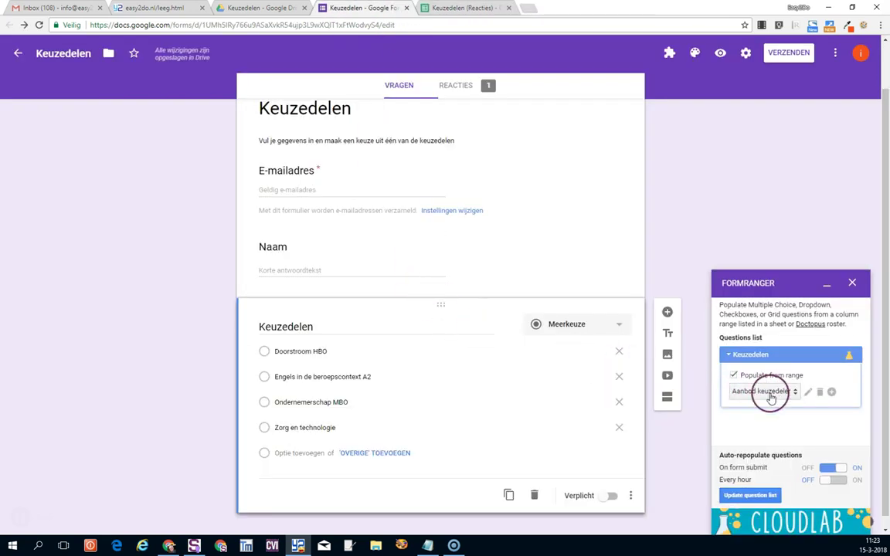
pyautogui.click(807, 392)
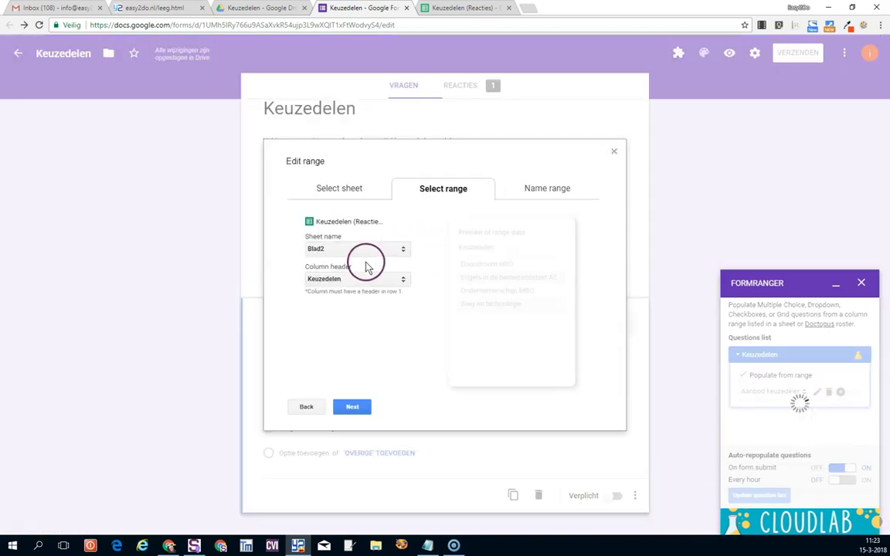
pyautogui.click(356, 279)
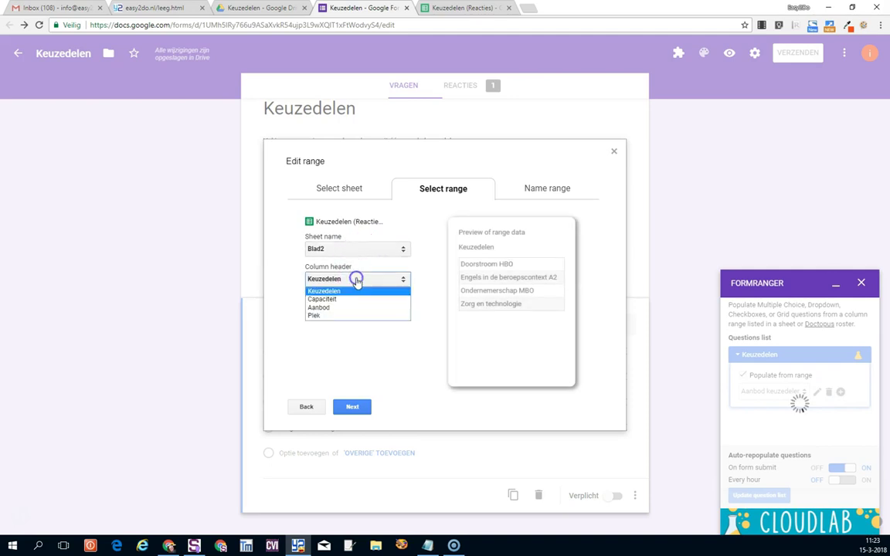
pyautogui.click(355, 309)
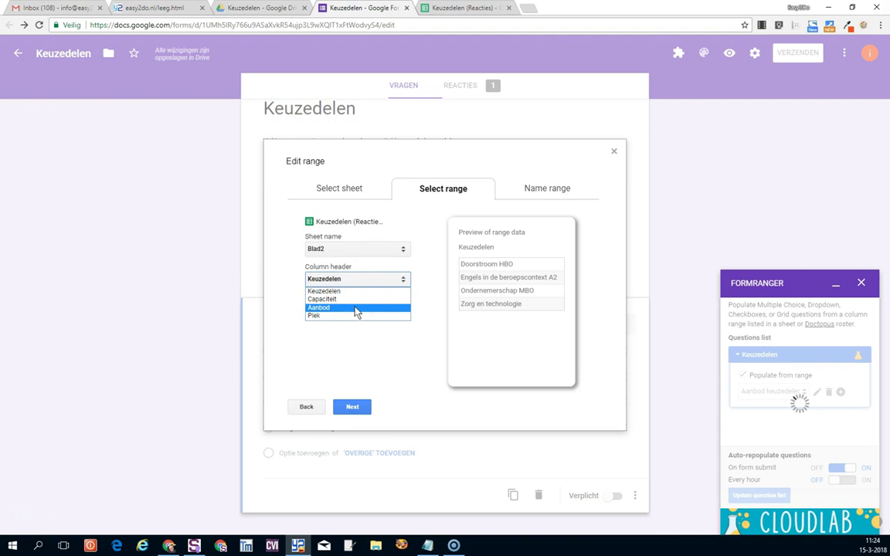
pyautogui.click(351, 407)
pyautogui.click(388, 407)
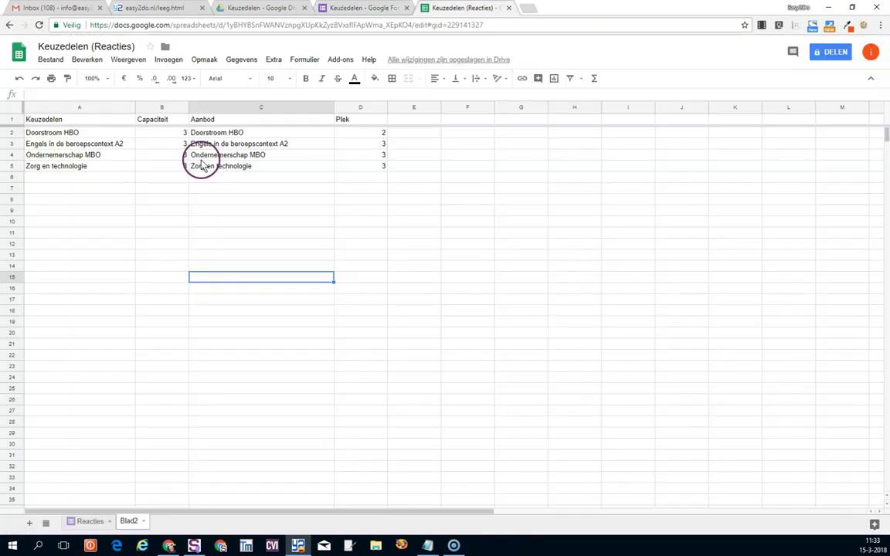
# Submit a test response from the live form with an e-mail address, a name and Doorstroom HBO.
pyautogui.click(349, 9)
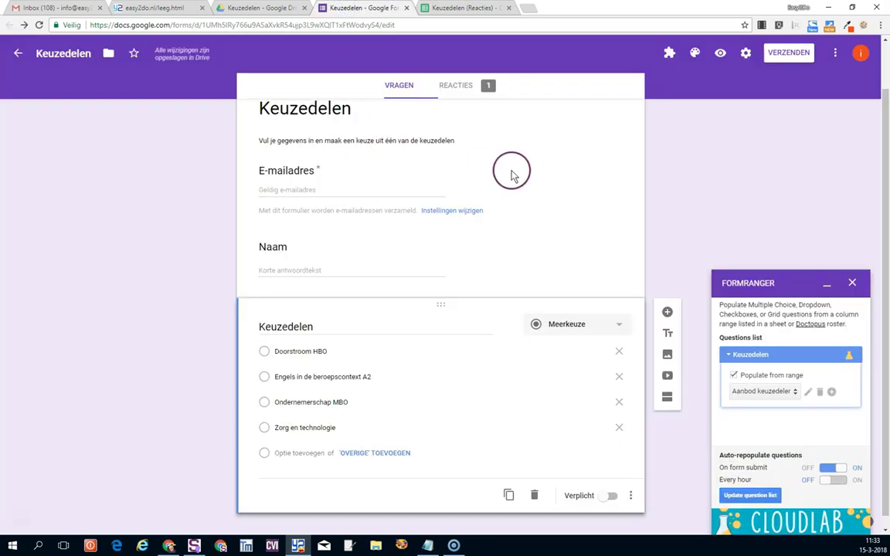
pyautogui.click(719, 55)
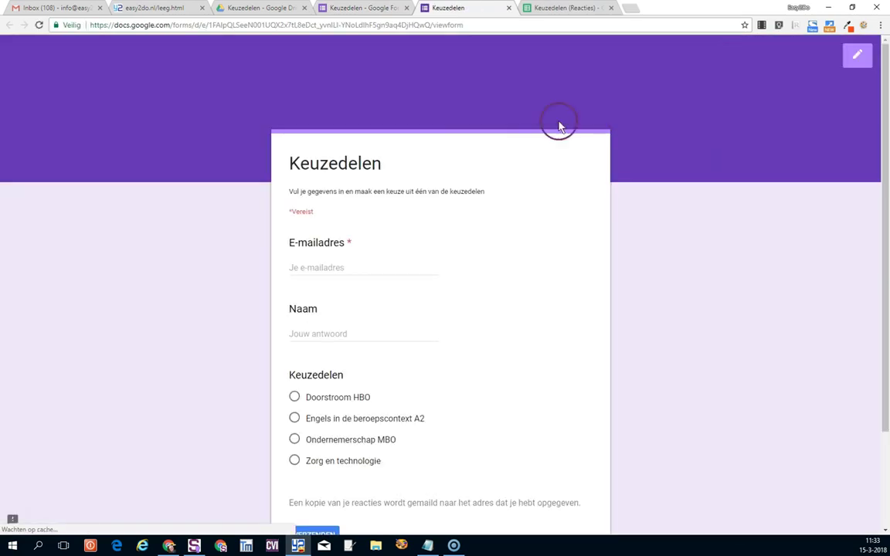
pyautogui.click(345, 267)
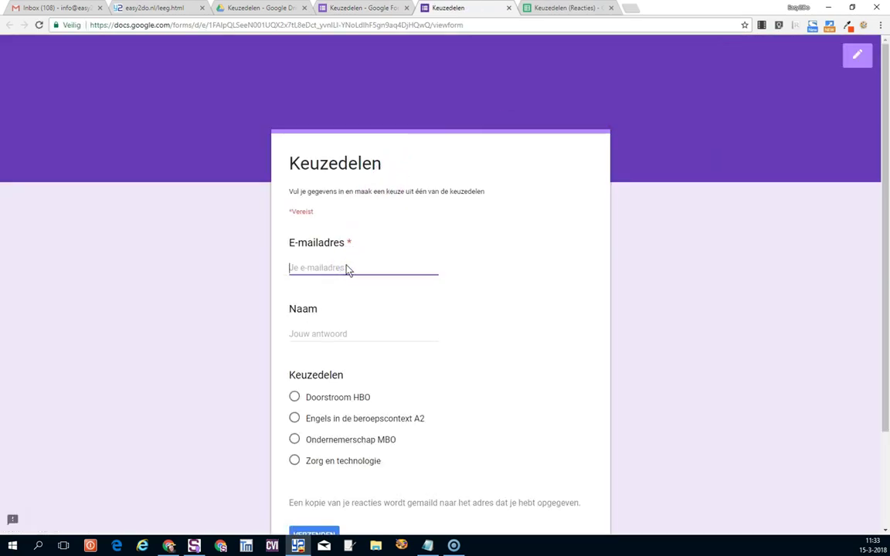
pyautogui.write('w.')
pyautogui.click(345, 281)
pyautogui.click(337, 333)
pyautogui.write('Kees')
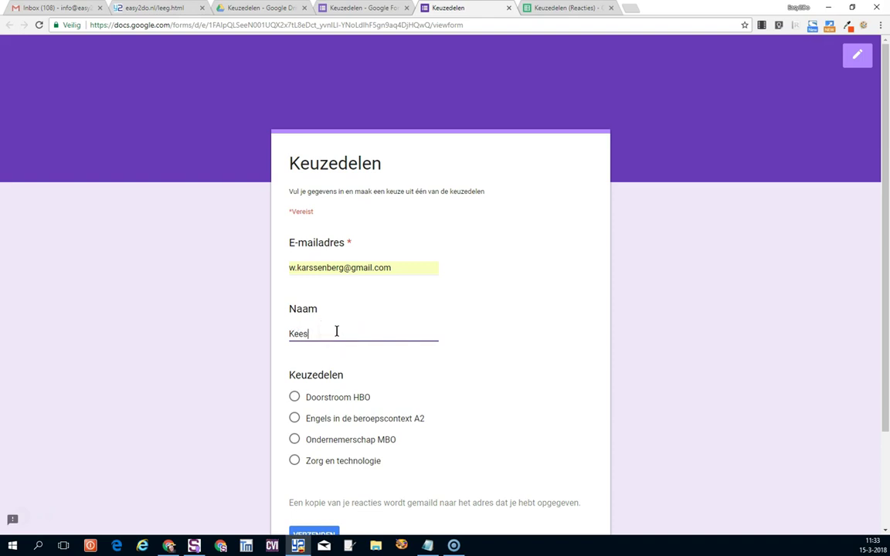
pyautogui.click(293, 398)
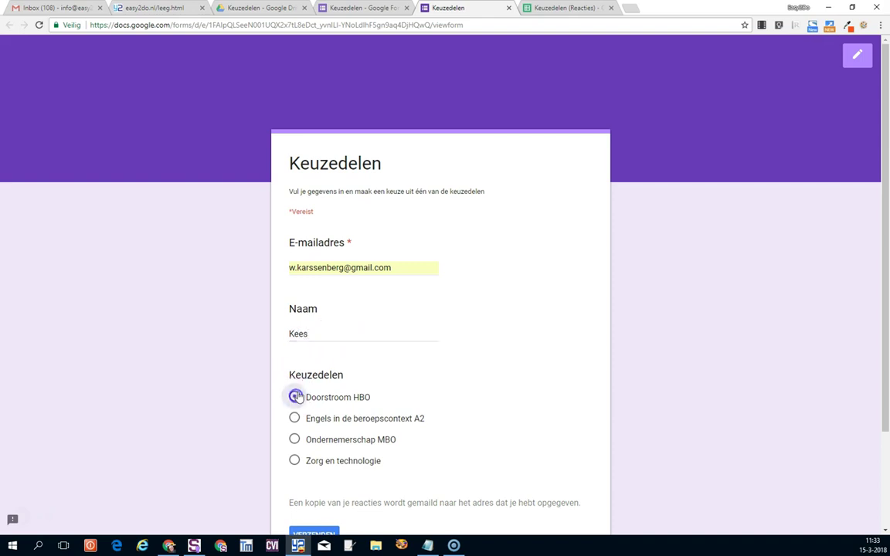
pyautogui.scroll(-2, 297, 417)
pyautogui.click(307, 415)
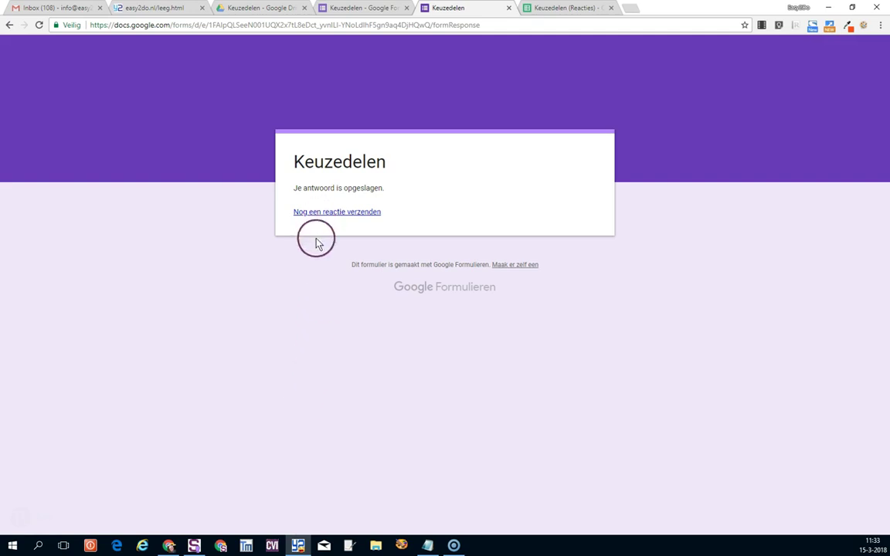
# Submit a second Doorstroom HBO response with another e-mail address and name.
pyautogui.click(316, 213)
pyautogui.click(304, 267)
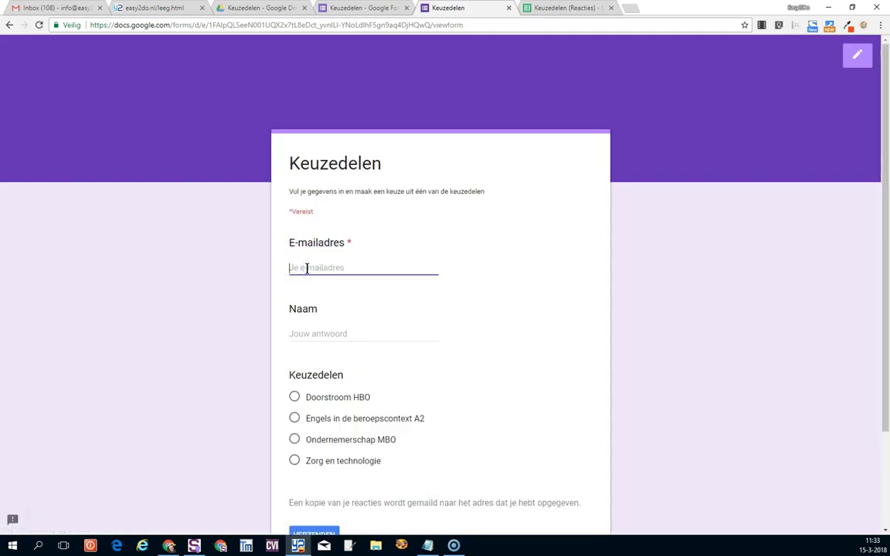
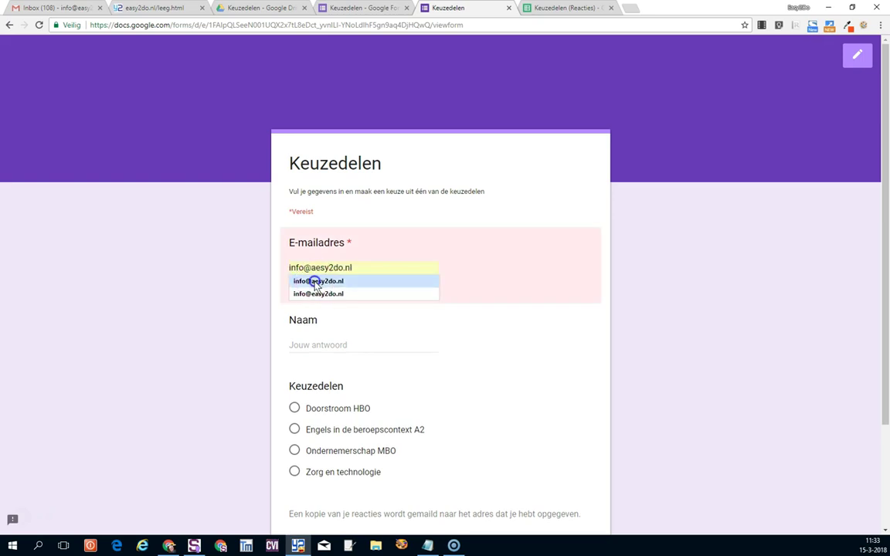
pyautogui.click(313, 281)
pyautogui.click(317, 334)
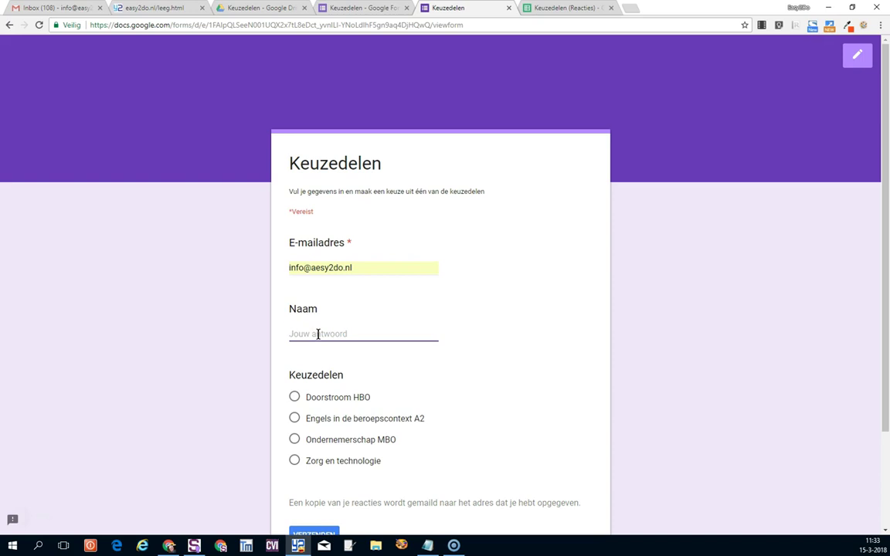
pyautogui.write('Marieke')
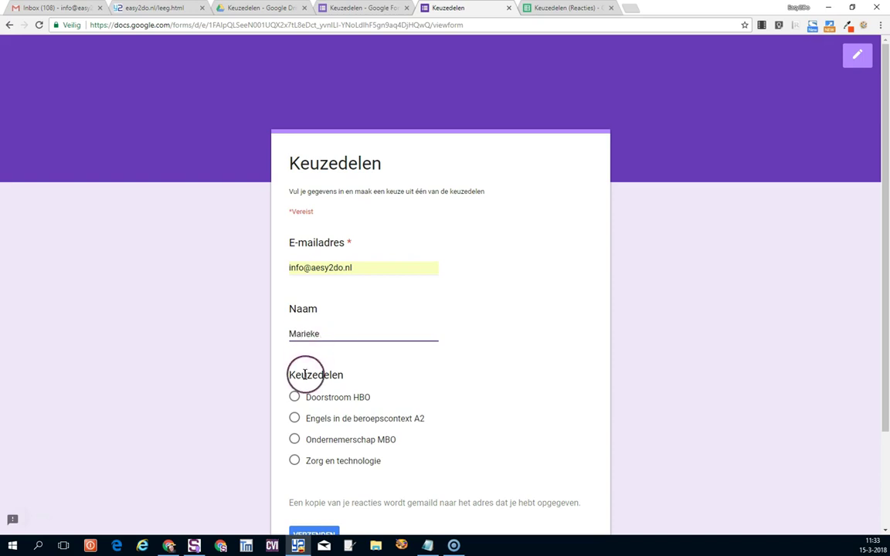
pyautogui.click(294, 397)
pyautogui.scroll(-1, 314, 461)
pyautogui.scroll(-3, 315, 461)
pyautogui.click(317, 434)
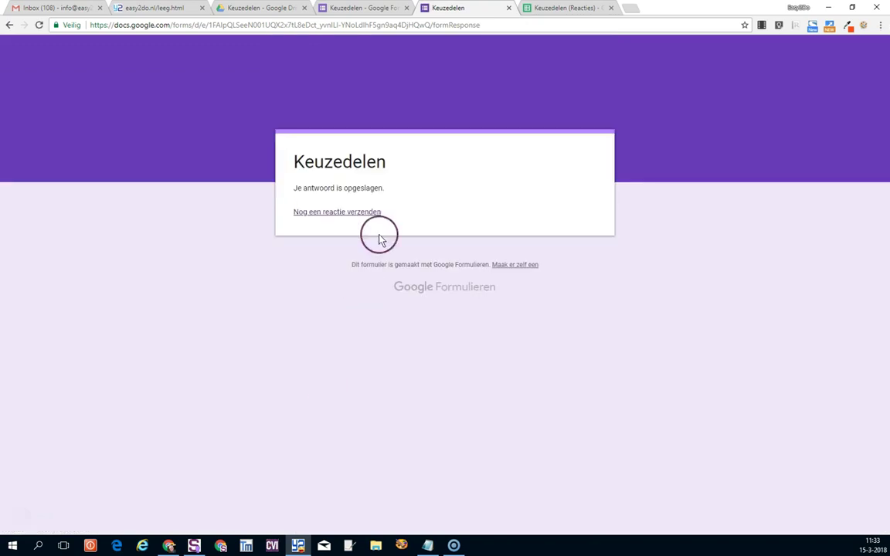
pyautogui.click(576, 8)
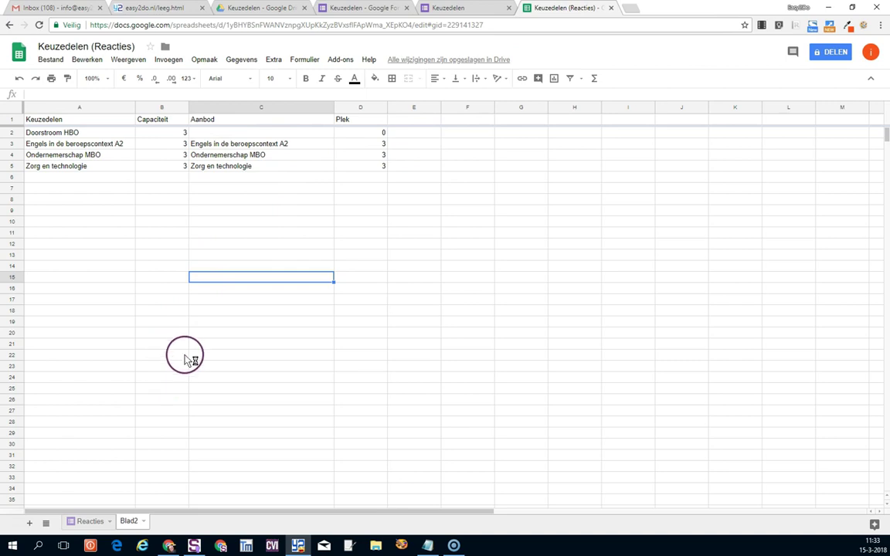
# Centre the Capaciteit column on Blad2 and fit its width to the header.
pyautogui.click(90, 522)
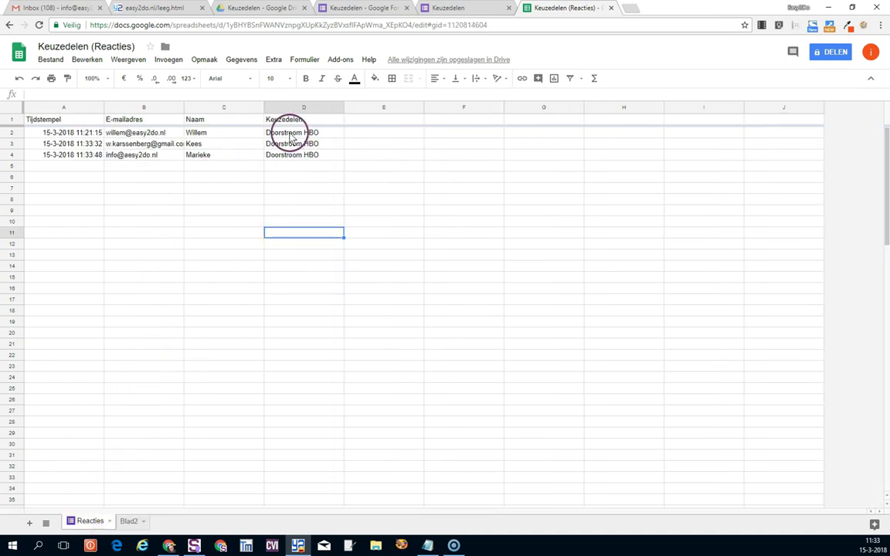
pyautogui.click(128, 522)
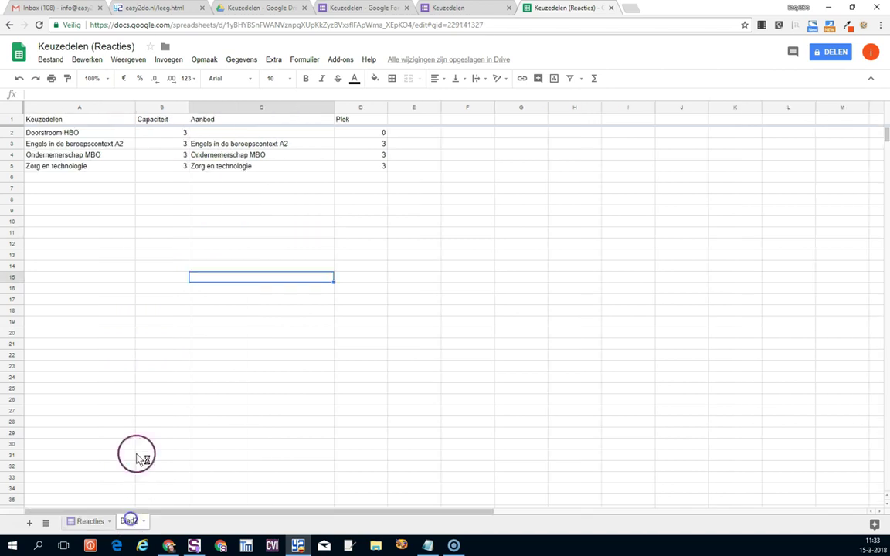
pyautogui.click(160, 107)
pyautogui.click(435, 78)
pyautogui.click(453, 95)
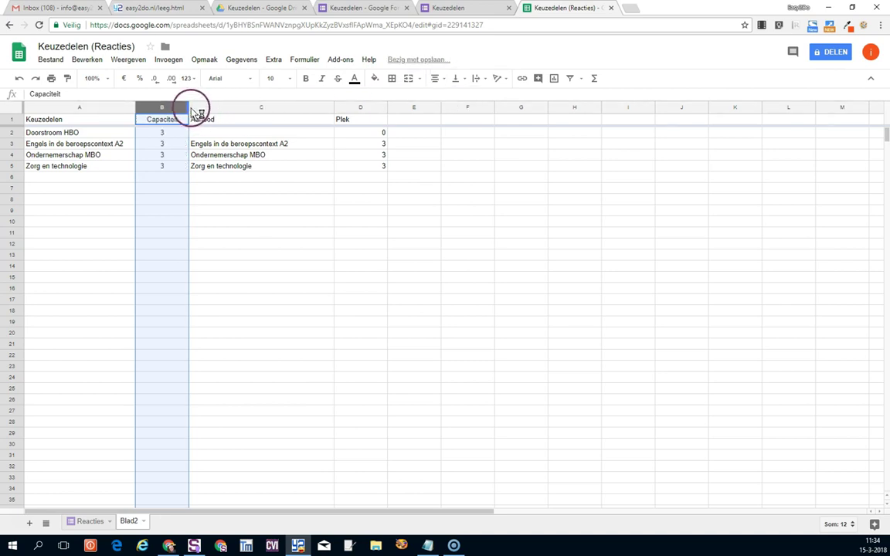
pyautogui.doubleClick(189, 107)
# Review the Aanbod and Plek formulas, then narrow the Plek column.
pyautogui.click(248, 136)
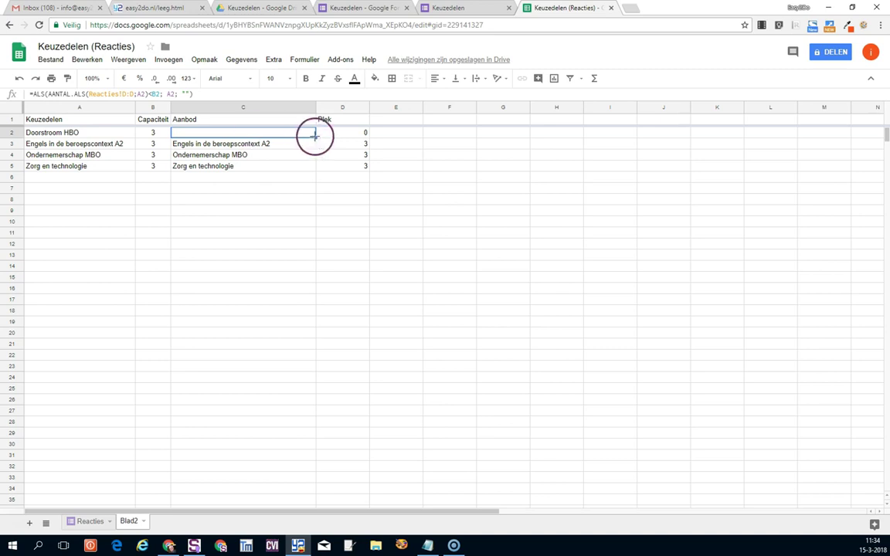
pyautogui.click(340, 137)
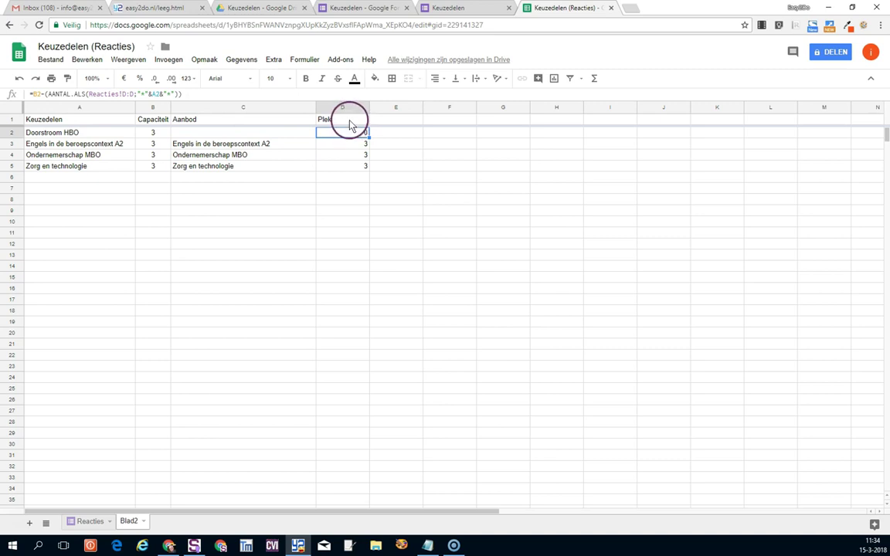
pyautogui.moveTo(368, 107); pyautogui.dragTo(357, 110)
pyautogui.click(444, 9)
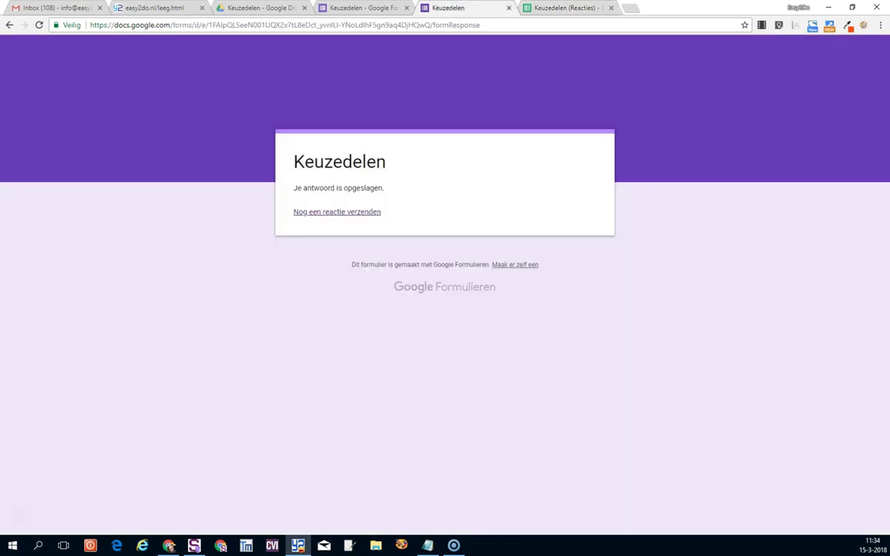
# Confirm a fresh form lists only three courses and check Doorstroom HBO's B2:D2 values in Sheets.
pyautogui.click(340, 213)
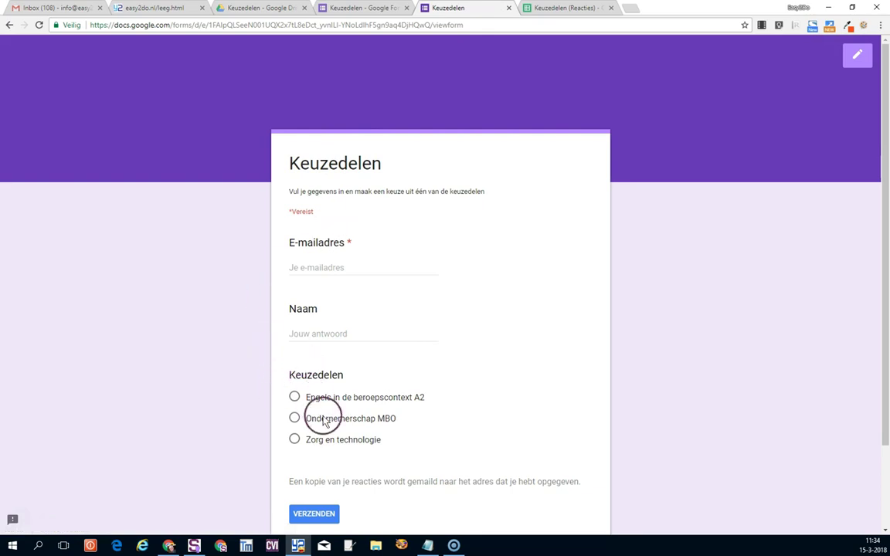
pyautogui.moveTo(403, 445); pyautogui.dragTo(297, 399)
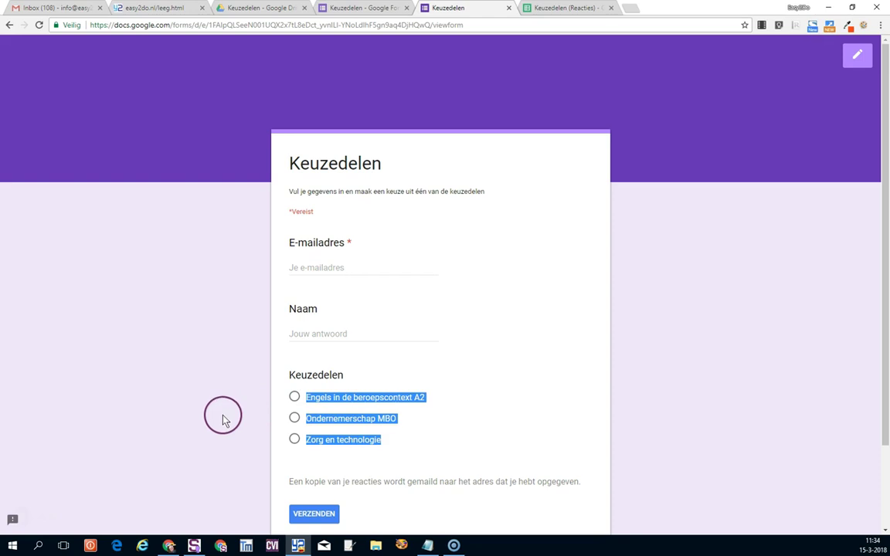
pyautogui.click(526, 7)
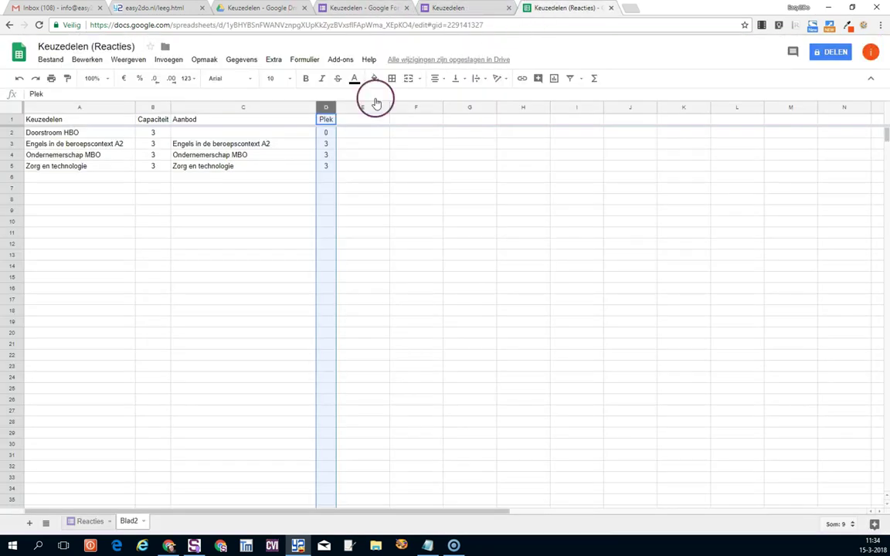
pyautogui.click(153, 133)
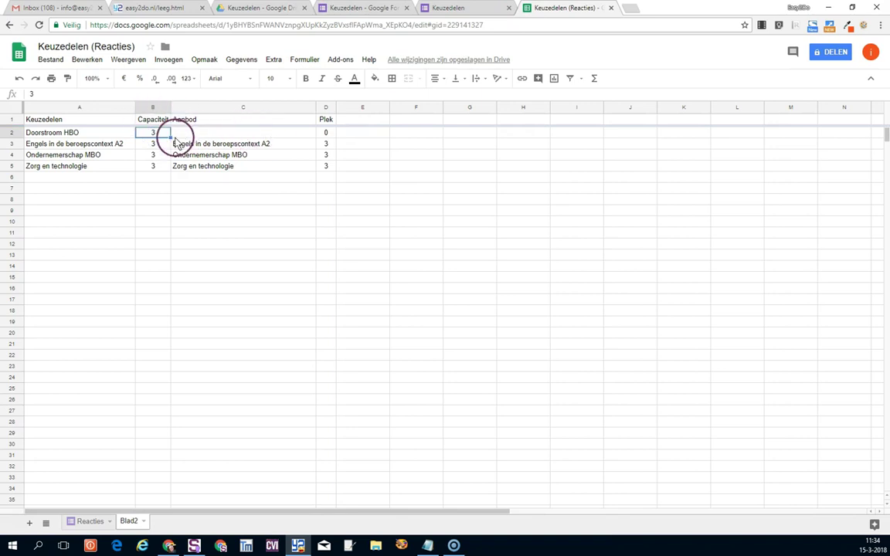
pyautogui.click(240, 135)
pyautogui.click(326, 134)
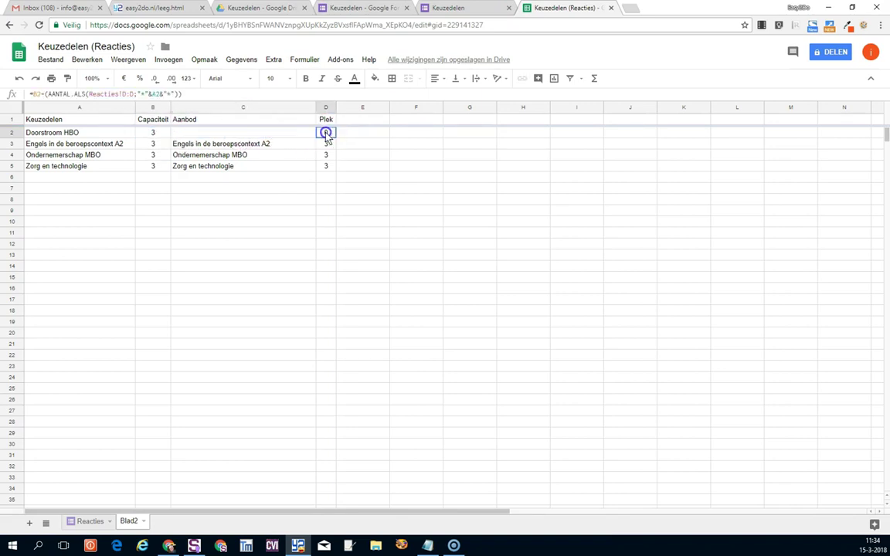
pyautogui.click(388, 8)
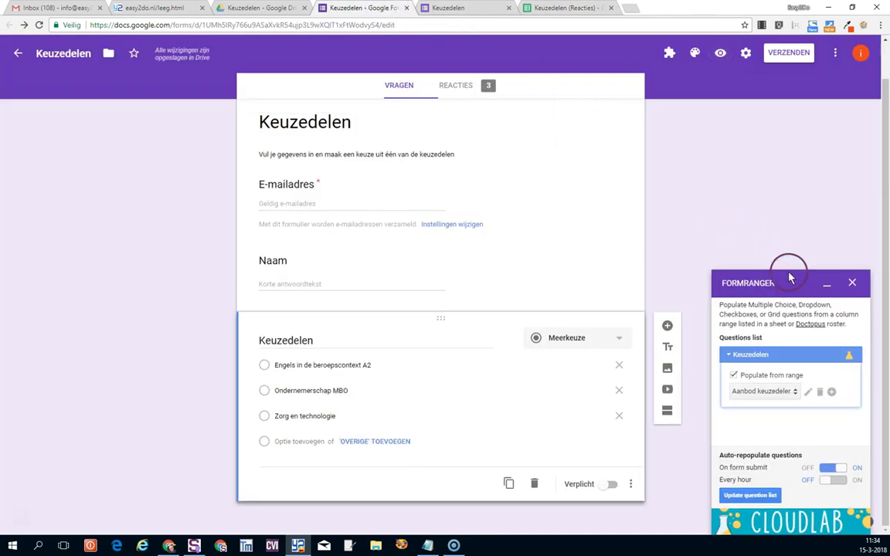